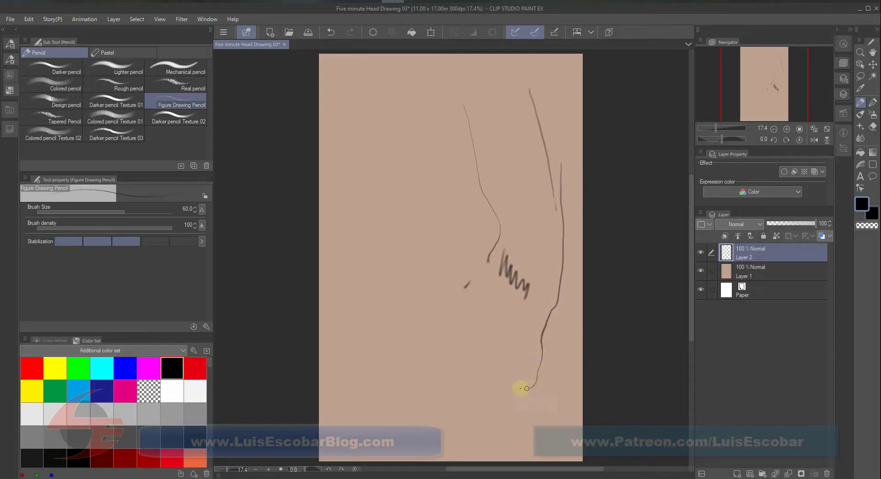
# Make test strokes with the Figure Drawing Pencil at several brush sizes, ending with the brush size at 25.
pyautogui.press(']')
pyautogui.press(']')
pyautogui.press('[')
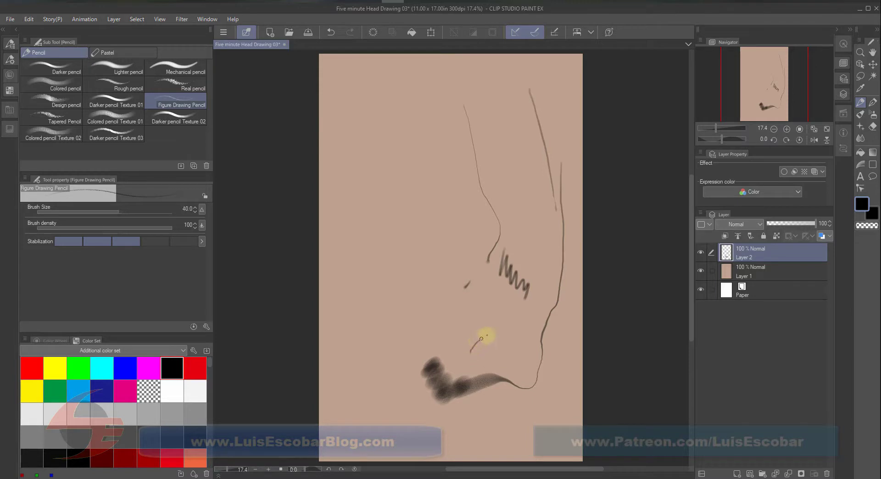
pyautogui.press('[')
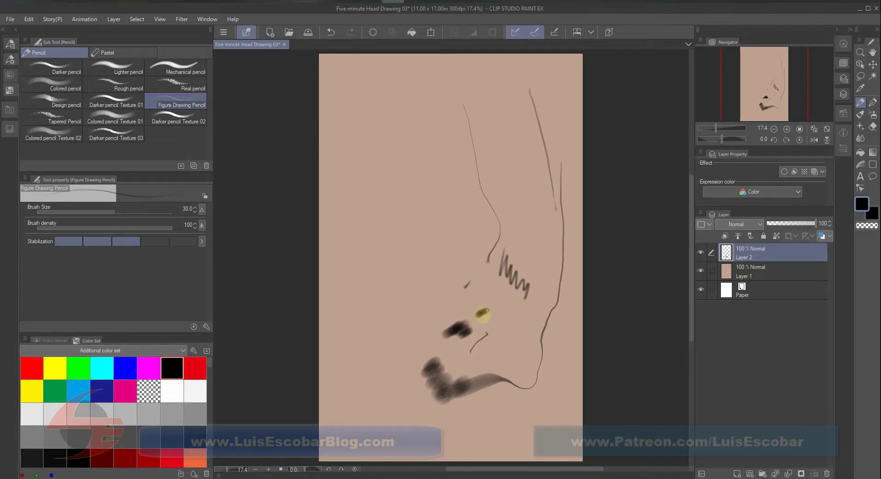
pyautogui.moveTo(432, 292)
pyautogui.mouseDown()
pyautogui.moveTo(420, 253)
pyautogui.moveTo(409, 126)
pyautogui.moveTo(427, 115)
pyautogui.moveTo(449, 236)
pyautogui.moveTo(438, 261)
pyautogui.moveTo(375, 310)
pyautogui.moveTo(369, 324)
pyautogui.moveTo(388, 329)
pyautogui.moveTo(424, 388)
pyautogui.moveTo(508, 424)
pyautogui.moveTo(535, 416)
pyautogui.moveTo(541, 323)
pyautogui.mouseUp()
pyautogui.moveTo(376, 83)
pyautogui.mouseDown()
pyautogui.moveTo(359, 131)
pyautogui.moveTo(356, 172)
pyautogui.moveTo(384, 114)
pyautogui.moveTo(381, 174)
pyautogui.moveTo(400, 181)
pyautogui.moveTo(401, 247)
pyautogui.mouseUp()
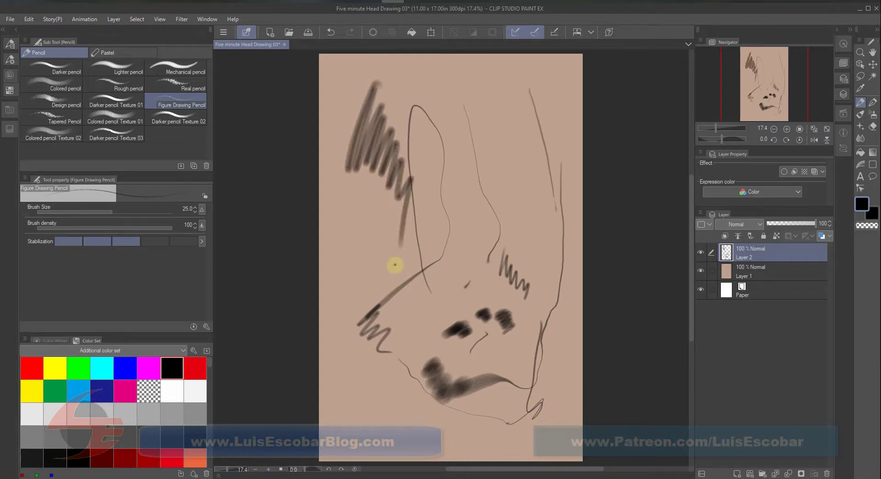
# Undo all the test strokes on Layer 2 until the canvas is blank.
pyautogui.hotkey('ctrl', 'z')
pyautogui.hotkey('ctrl', 'z')
pyautogui.hotkey('ctrl', 'z')
pyautogui.hotkey('ctrl', 'z')
pyautogui.hotkey('ctrl', 'z')
pyautogui.hotkey('ctrl', 'z')
pyautogui.hotkey('ctrl', 'z')
pyautogui.hotkey('ctrl', 'z')
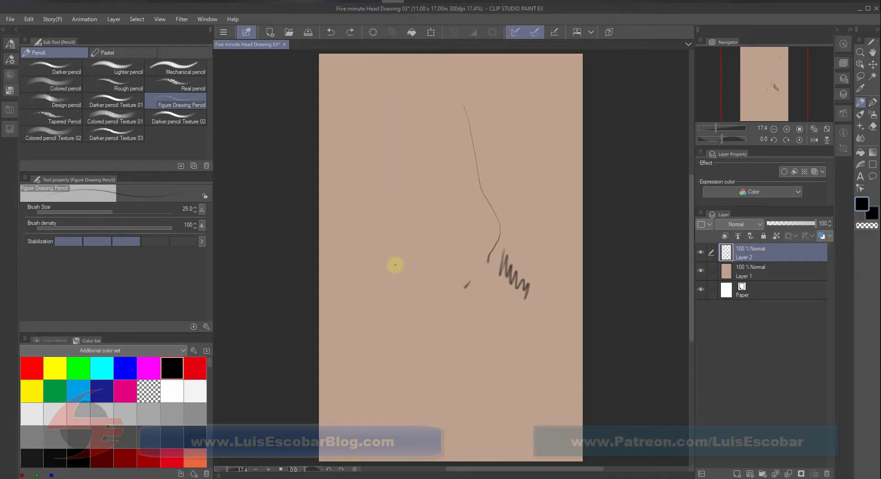
pyautogui.hotkey('ctrl', 'z')
pyautogui.hotkey('ctrl', 'z')
pyautogui.hotkey('ctrl', 'z')
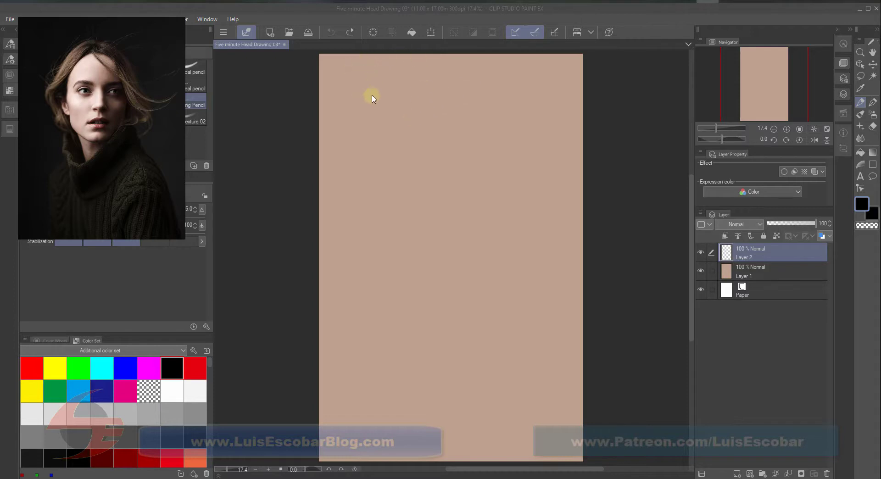
# Block in the woman's head as a small upright box with a pointed chin near the canvas's upper-left corner.
pyautogui.moveTo(371, 90)
pyautogui.mouseDown()
pyautogui.moveTo(416, 87)
pyautogui.moveTo(370, 138)
pyautogui.mouseUp()
pyautogui.moveTo(367, 96); pyautogui.dragTo(369, 168)
pyautogui.moveTo(418, 88); pyautogui.dragTo(421, 159)
pyautogui.moveTo(366, 156); pyautogui.dragTo(399, 175)
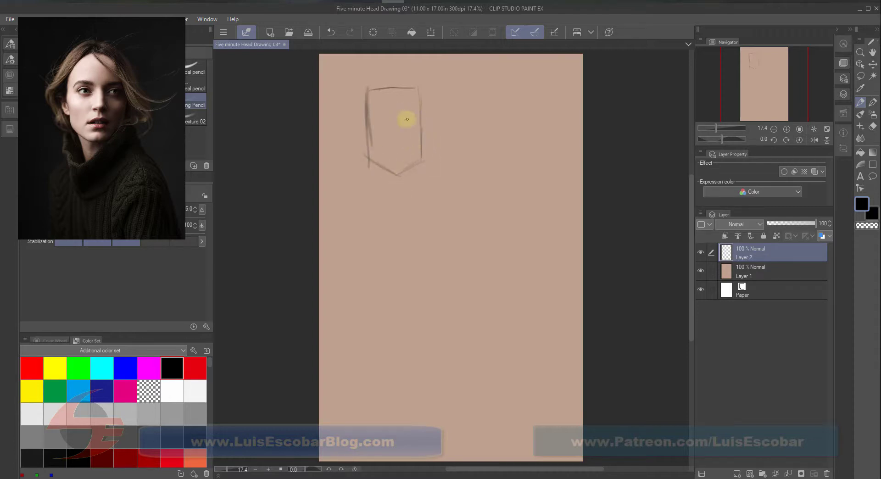
# Sketch the brow line across the woman's head block, with the eyebrows, the nose and the left eye.
pyautogui.moveTo(367, 124); pyautogui.dragTo(417, 121)
pyautogui.moveTo(402, 122)
pyautogui.mouseDown()
pyautogui.moveTo(418, 118)
pyautogui.moveTo(401, 124)
pyautogui.moveTo(401, 135)
pyautogui.mouseUp()
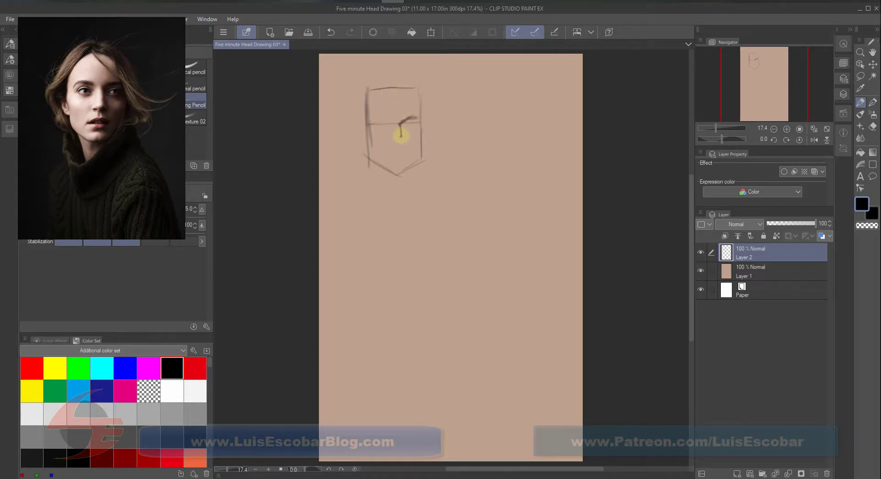
pyautogui.moveTo(400, 123); pyautogui.dragTo(396, 142)
pyautogui.moveTo(392, 122); pyautogui.dragTo(381, 120)
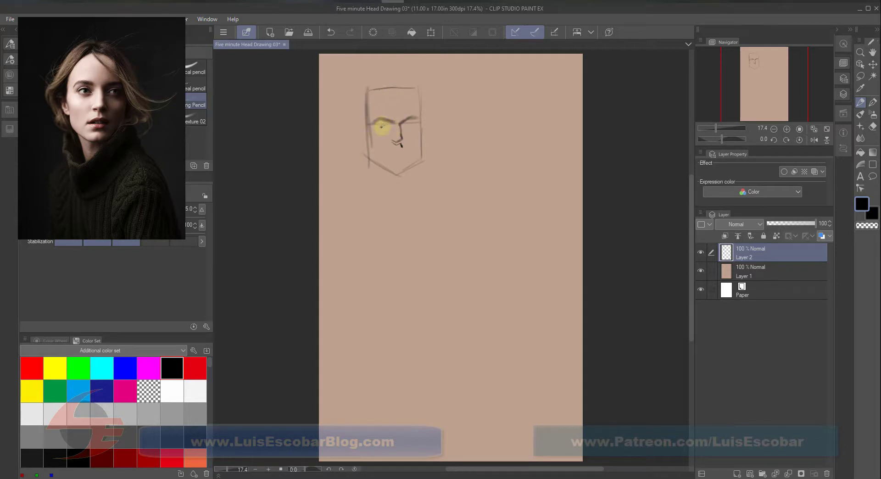
pyautogui.moveTo(380, 128); pyautogui.dragTo(390, 125)
pyautogui.moveTo(388, 128); pyautogui.dragTo(385, 129)
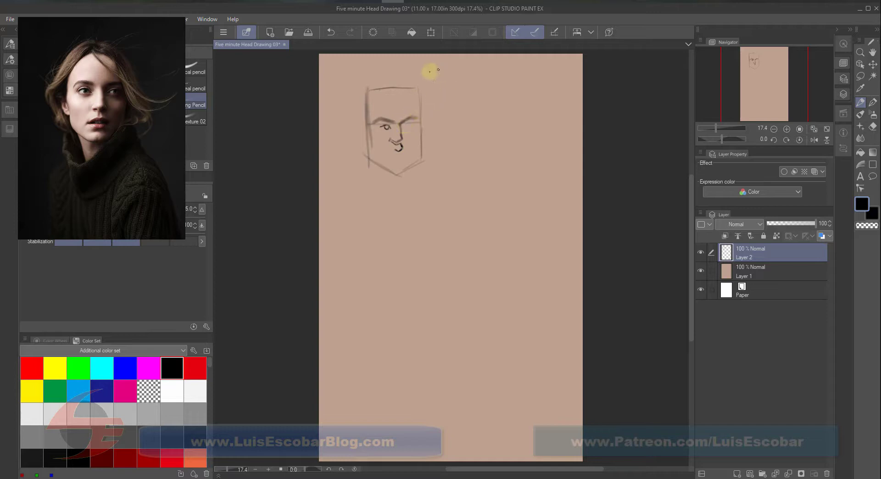
# Draw the woman's lips and chin, and mark the hairline running down the right temple.
pyautogui.moveTo(410, 93); pyautogui.dragTo(414, 113)
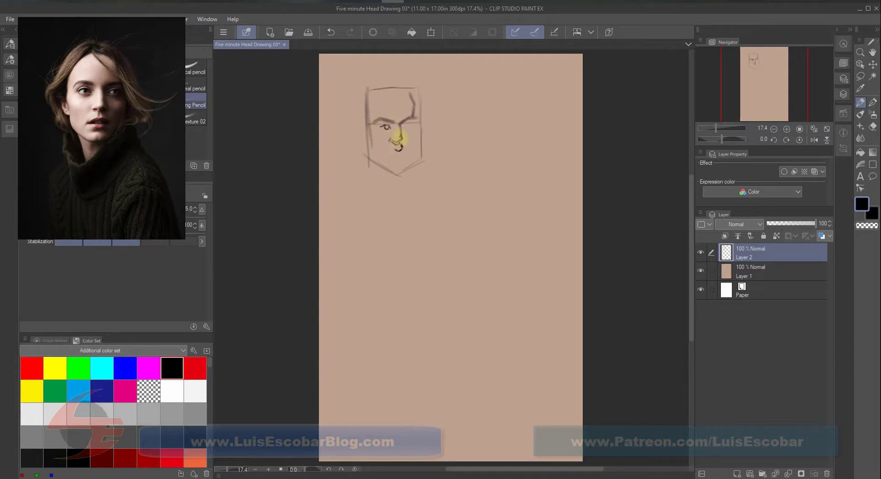
pyautogui.moveTo(394, 151); pyautogui.dragTo(398, 153)
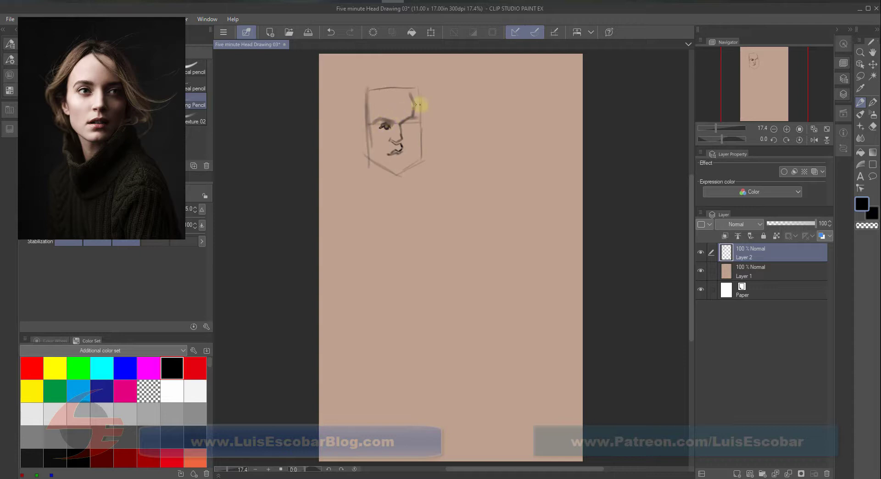
pyautogui.moveTo(395, 144); pyautogui.dragTo(395, 159)
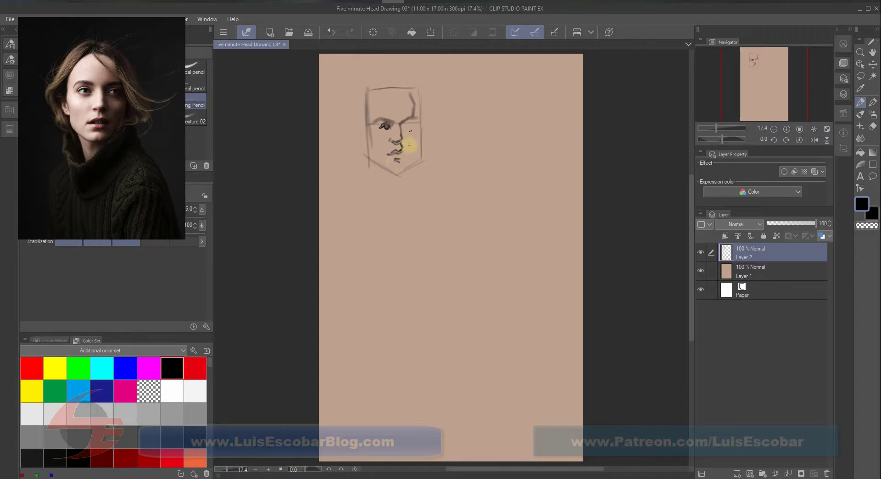
pyautogui.moveTo(400, 165); pyautogui.dragTo(401, 170)
pyautogui.moveTo(416, 107); pyautogui.dragTo(399, 121)
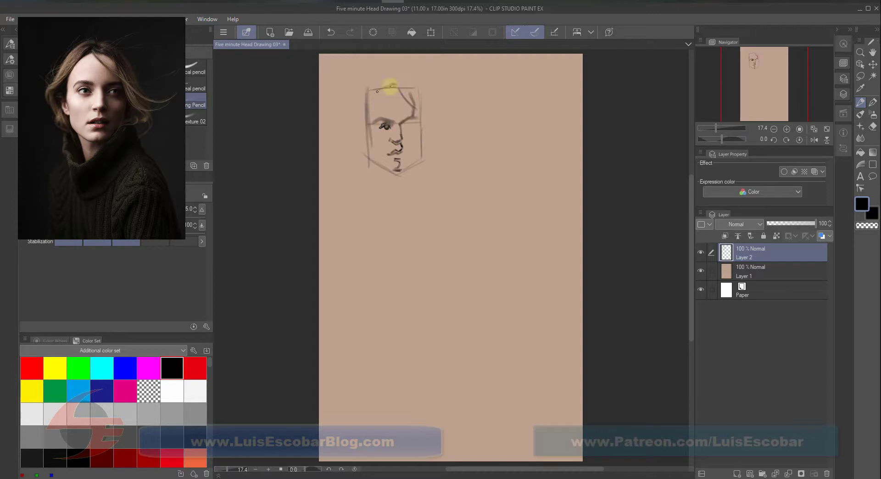
# Outline the woman's hair from the parting down both sides of the face and darken the area around the left ear.
pyautogui.moveTo(371, 81)
pyautogui.mouseDown()
pyautogui.moveTo(353, 100)
pyautogui.moveTo(393, 79)
pyautogui.mouseUp()
pyautogui.moveTo(384, 87)
pyautogui.mouseDown()
pyautogui.moveTo(349, 124)
pyautogui.moveTo(363, 130)
pyautogui.mouseUp()
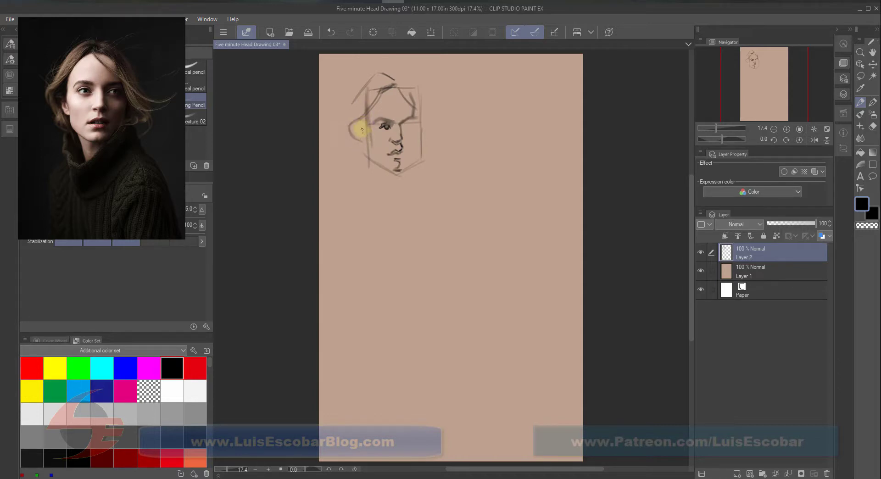
pyautogui.moveTo(363, 124)
pyautogui.mouseDown()
pyautogui.moveTo(386, 94)
pyautogui.moveTo(375, 81)
pyautogui.moveTo(370, 118)
pyautogui.moveTo(355, 134)
pyautogui.moveTo(378, 126)
pyautogui.mouseUp()
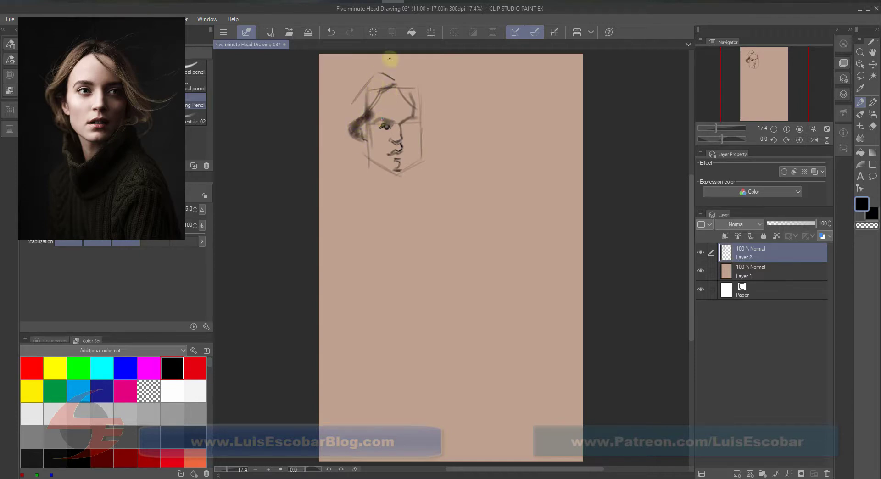
pyautogui.moveTo(357, 91)
pyautogui.mouseDown()
pyautogui.moveTo(346, 134)
pyautogui.moveTo(342, 124)
pyautogui.moveTo(367, 164)
pyautogui.mouseUp()
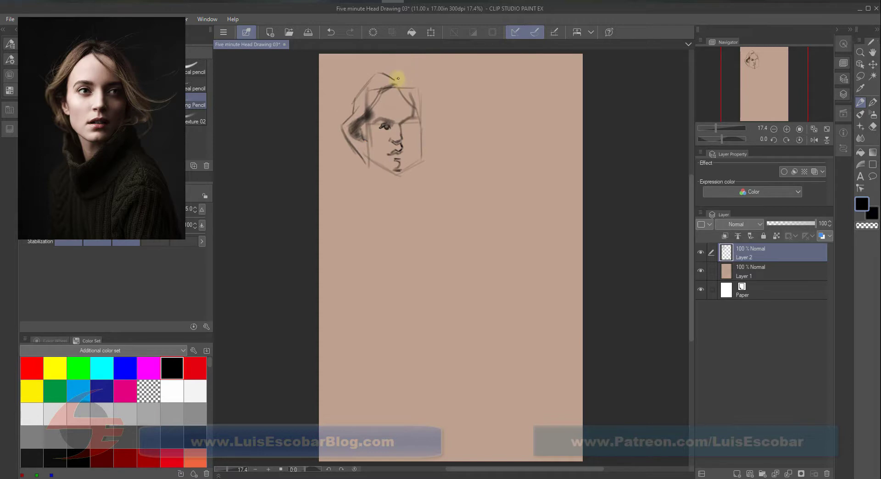
pyautogui.moveTo(404, 73)
pyautogui.mouseDown()
pyautogui.moveTo(439, 146)
pyautogui.moveTo(432, 129)
pyautogui.moveTo(439, 136)
pyautogui.moveTo(406, 169)
pyautogui.mouseUp()
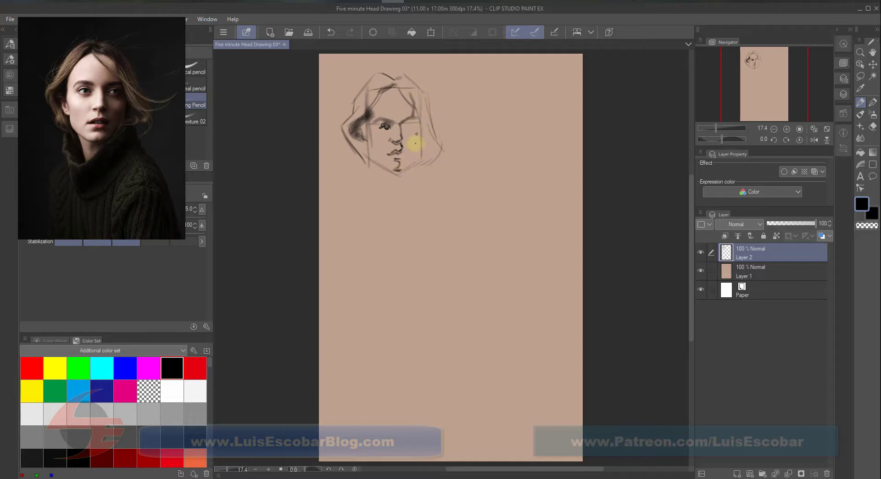
# Define the right side of the woman's jaw and shade the lower left hair and the shadowed right side of the face.
pyautogui.moveTo(421, 125); pyautogui.dragTo(422, 146)
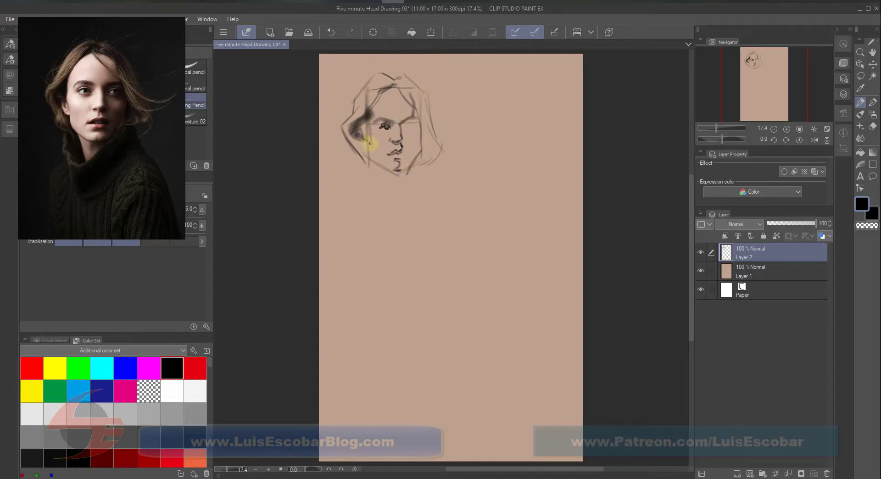
pyautogui.moveTo(354, 156)
pyautogui.mouseDown()
pyautogui.moveTo(366, 142)
pyautogui.moveTo(352, 143)
pyautogui.mouseUp()
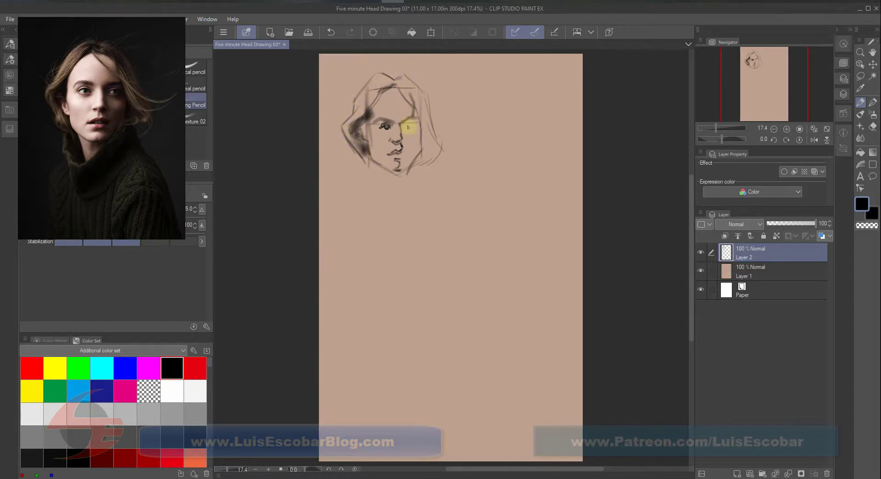
pyautogui.moveTo(405, 138)
pyautogui.mouseDown()
pyautogui.moveTo(414, 112)
pyautogui.moveTo(405, 151)
pyautogui.mouseUp()
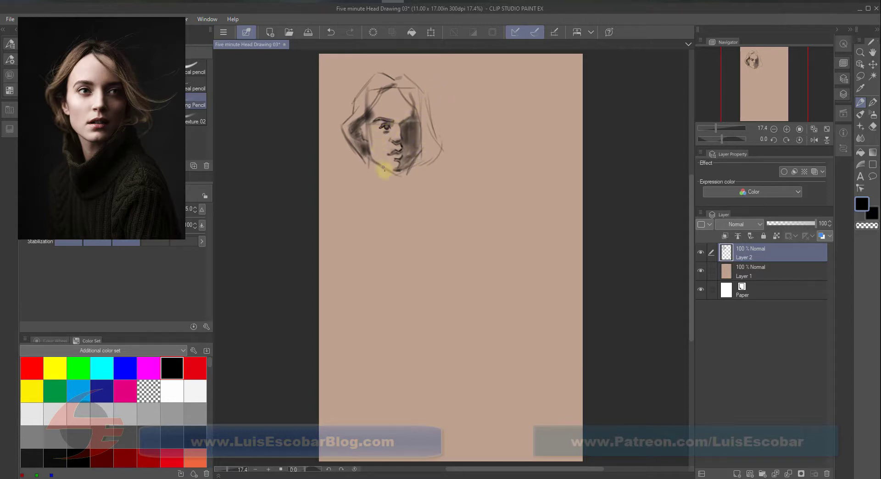
# Draw the woman's neck beneath the jaw and the collar edge running up to the hair on the right.
pyautogui.moveTo(381, 165); pyautogui.dragTo(390, 190)
pyautogui.moveTo(375, 163)
pyautogui.mouseDown()
pyautogui.moveTo(374, 139)
pyautogui.moveTo(374, 175)
pyautogui.moveTo(379, 167)
pyautogui.moveTo(385, 188)
pyautogui.moveTo(392, 147)
pyautogui.moveTo(373, 132)
pyautogui.moveTo(387, 192)
pyautogui.mouseUp()
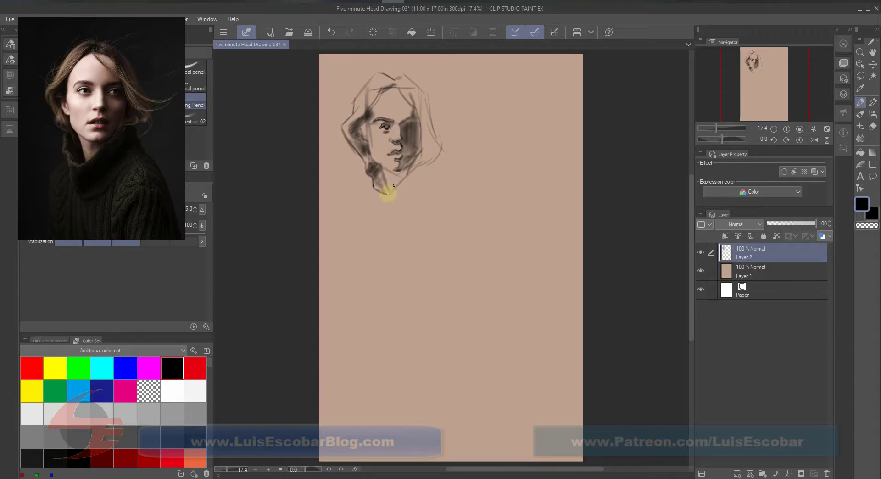
pyautogui.moveTo(391, 194); pyautogui.dragTo(423, 158)
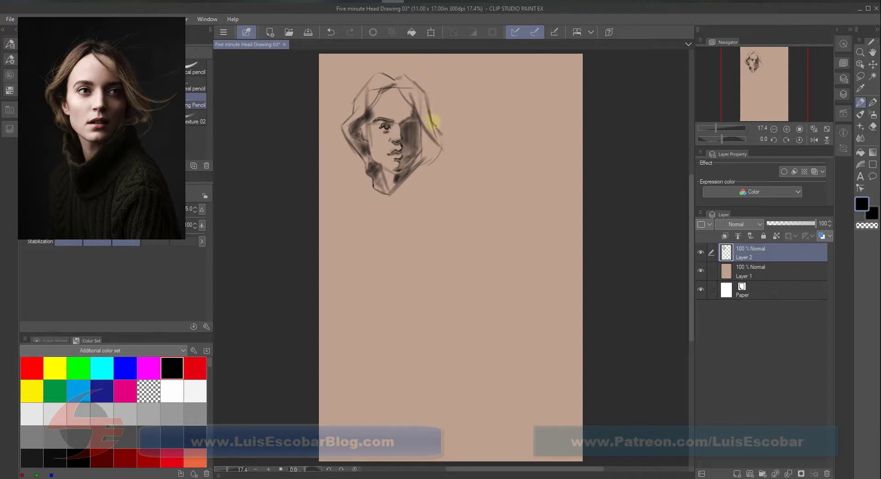
# Darken the right hair contour, hatch the shadow over the hair and collar, and strengthen the hair strands around the parting.
pyautogui.moveTo(432, 116)
pyautogui.mouseDown()
pyautogui.moveTo(444, 141)
pyautogui.moveTo(423, 161)
pyautogui.mouseUp()
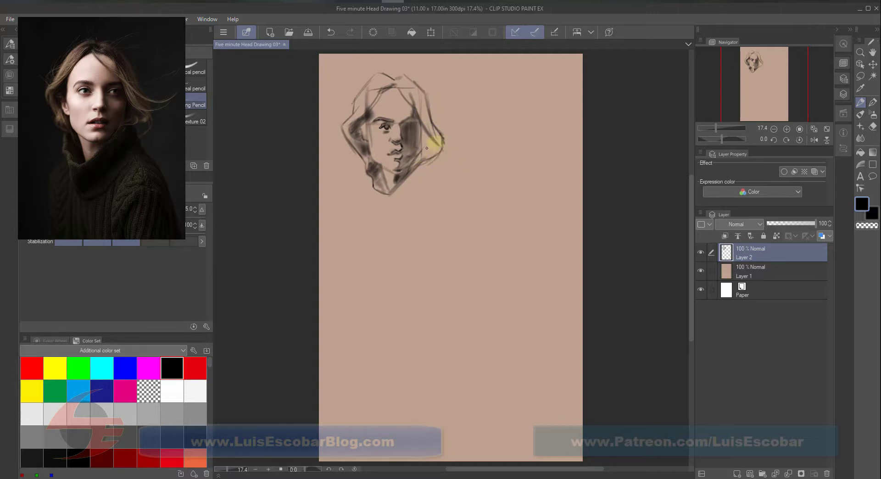
pyautogui.moveTo(423, 127)
pyautogui.mouseDown()
pyautogui.moveTo(423, 154)
pyautogui.moveTo(442, 146)
pyautogui.moveTo(414, 122)
pyautogui.moveTo(409, 133)
pyautogui.moveTo(423, 171)
pyautogui.moveTo(433, 131)
pyautogui.moveTo(431, 150)
pyautogui.moveTo(399, 195)
pyautogui.moveTo(425, 179)
pyautogui.moveTo(411, 200)
pyautogui.moveTo(430, 191)
pyautogui.mouseUp()
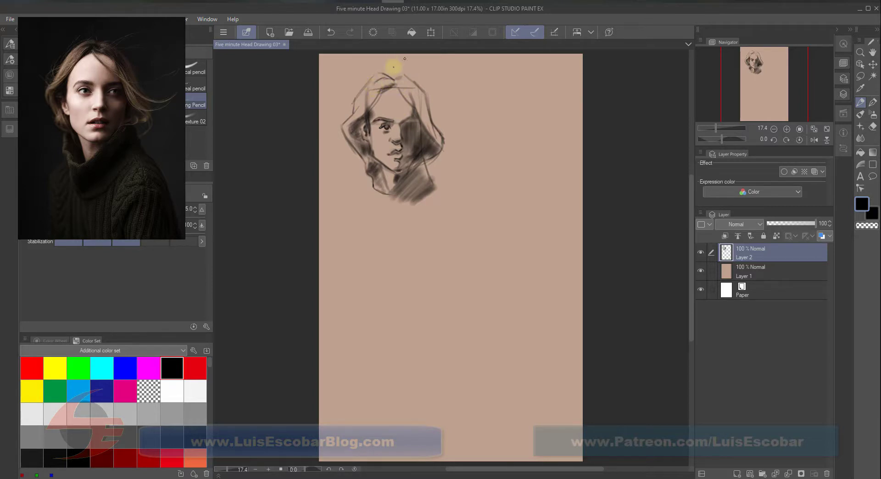
pyautogui.moveTo(376, 82); pyautogui.dragTo(368, 90)
pyautogui.moveTo(400, 84); pyautogui.dragTo(423, 111)
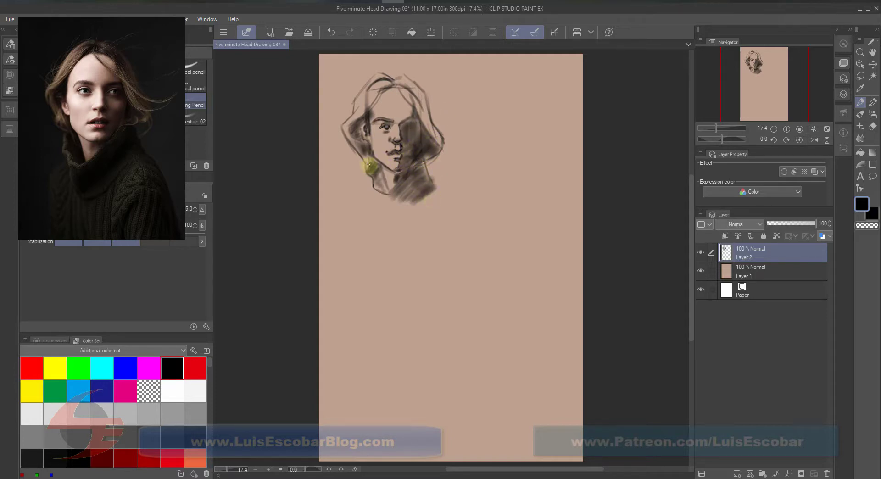
# Draw the woman's shoulder lines and hatch a dark background around her head, deepening the shadowed side of the face.
pyautogui.moveTo(365, 162)
pyautogui.mouseDown()
pyautogui.moveTo(368, 178)
pyautogui.moveTo(360, 173)
pyautogui.moveTo(377, 211)
pyautogui.moveTo(351, 189)
pyautogui.moveTo(334, 199)
pyautogui.mouseUp()
pyautogui.moveTo(428, 168); pyautogui.dragTo(446, 223)
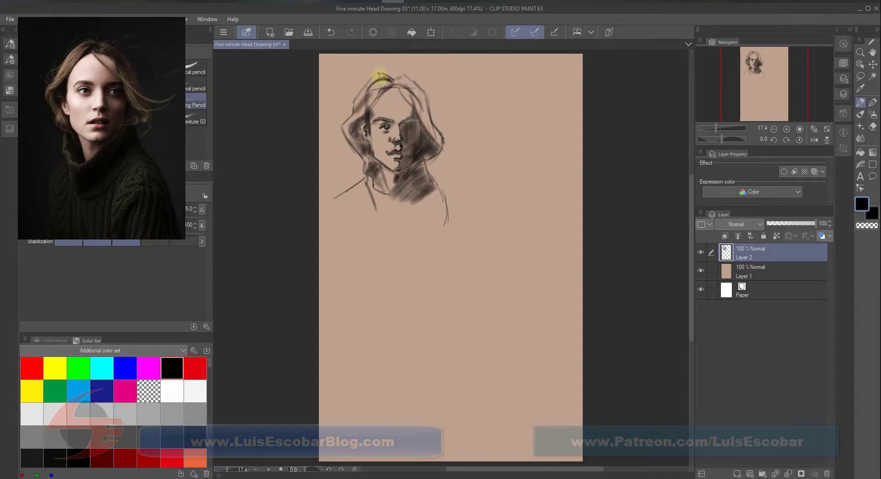
pyautogui.moveTo(375, 67)
pyautogui.mouseDown()
pyautogui.moveTo(341, 122)
pyautogui.moveTo(360, 176)
pyautogui.moveTo(348, 153)
pyautogui.moveTo(341, 178)
pyautogui.moveTo(337, 130)
pyautogui.moveTo(329, 159)
pyautogui.moveTo(367, 66)
pyautogui.moveTo(354, 74)
pyautogui.moveTo(327, 144)
pyautogui.moveTo(329, 160)
pyautogui.moveTo(348, 113)
pyautogui.moveTo(342, 138)
pyautogui.moveTo(359, 174)
pyautogui.moveTo(345, 161)
pyautogui.moveTo(327, 178)
pyautogui.moveTo(325, 145)
pyautogui.moveTo(350, 73)
pyautogui.moveTo(358, 79)
pyautogui.moveTo(381, 54)
pyautogui.moveTo(400, 61)
pyautogui.moveTo(387, 71)
pyautogui.moveTo(406, 62)
pyautogui.moveTo(396, 74)
pyautogui.moveTo(421, 61)
pyautogui.moveTo(415, 52)
pyautogui.moveTo(411, 78)
pyautogui.moveTo(428, 88)
pyautogui.moveTo(434, 111)
pyautogui.moveTo(433, 74)
pyautogui.moveTo(445, 133)
pyautogui.moveTo(439, 171)
pyautogui.moveTo(426, 169)
pyautogui.moveTo(436, 162)
pyautogui.moveTo(435, 184)
pyautogui.moveTo(442, 150)
pyautogui.moveTo(449, 196)
pyautogui.moveTo(443, 95)
pyautogui.moveTo(442, 112)
pyautogui.moveTo(430, 75)
pyautogui.moveTo(424, 84)
pyautogui.moveTo(401, 59)
pyautogui.moveTo(387, 60)
pyautogui.moveTo(372, 105)
pyautogui.moveTo(428, 75)
pyautogui.moveTo(416, 56)
pyautogui.moveTo(385, 61)
pyautogui.moveTo(369, 109)
pyautogui.moveTo(399, 86)
pyautogui.moveTo(408, 127)
pyautogui.moveTo(417, 96)
pyautogui.moveTo(407, 127)
pyautogui.moveTo(429, 115)
pyautogui.moveTo(415, 121)
pyautogui.moveTo(452, 186)
pyautogui.moveTo(451, 147)
pyautogui.moveTo(444, 141)
pyautogui.moveTo(401, 160)
pyautogui.moveTo(412, 166)
pyautogui.moveTo(367, 88)
pyautogui.moveTo(370, 146)
pyautogui.moveTo(403, 173)
pyautogui.mouseUp()
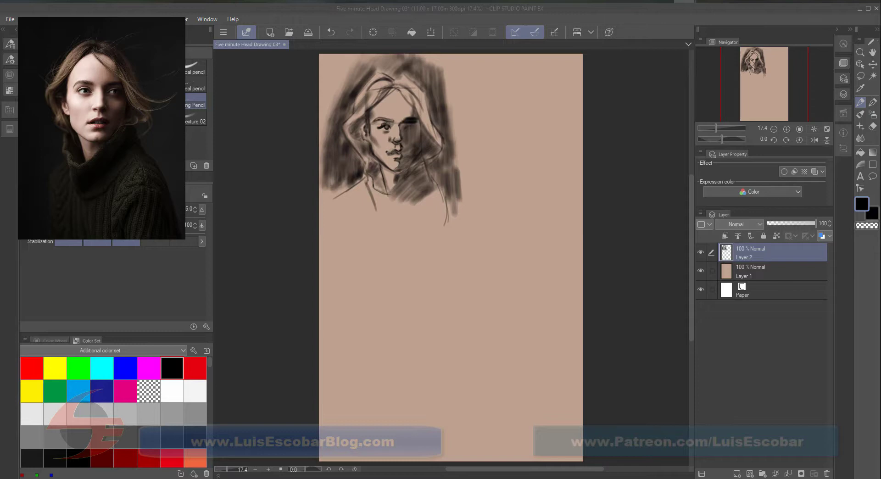
pyautogui.moveTo(412, 94)
pyautogui.mouseDown()
pyautogui.moveTo(398, 130)
pyautogui.moveTo(405, 162)
pyautogui.moveTo(419, 106)
pyautogui.moveTo(405, 142)
pyautogui.moveTo(418, 166)
pyautogui.mouseUp()
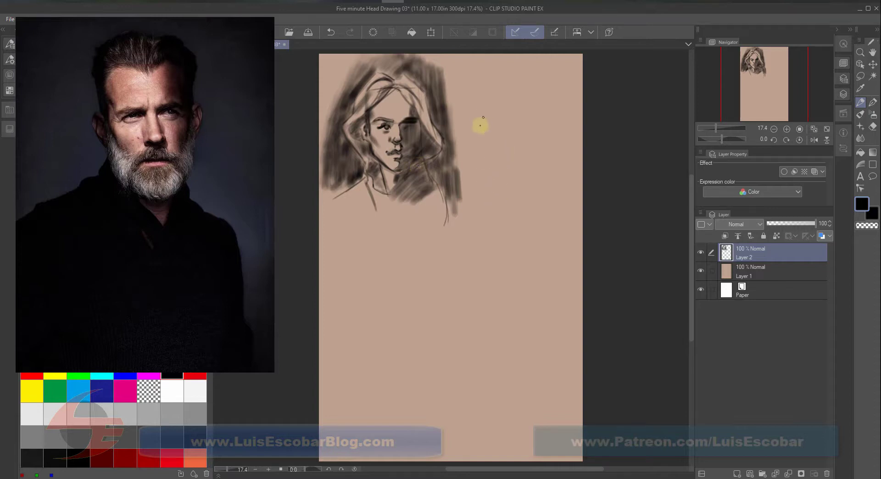
# Block in the bearded man's head to the right of the woman, with a tapered jaw, neck and sloping shoulder lines.
pyautogui.moveTo(482, 177); pyautogui.dragTo(488, 227)
pyautogui.moveTo(482, 175); pyautogui.dragTo(489, 239)
pyautogui.moveTo(477, 165)
pyautogui.mouseDown()
pyautogui.moveTo(554, 152)
pyautogui.moveTo(547, 148)
pyautogui.moveTo(543, 197)
pyautogui.moveTo(542, 165)
pyautogui.moveTo(548, 225)
pyautogui.mouseUp()
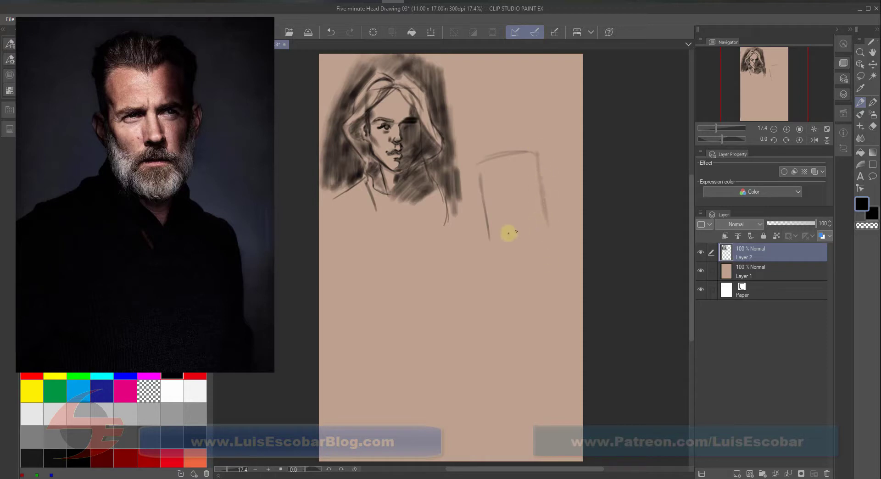
pyautogui.moveTo(488, 235); pyautogui.dragTo(527, 254)
pyautogui.moveTo(551, 225)
pyautogui.mouseDown()
pyautogui.moveTo(516, 262)
pyautogui.moveTo(559, 227)
pyautogui.moveTo(541, 250)
pyautogui.moveTo(544, 235)
pyautogui.moveTo(538, 266)
pyautogui.moveTo(541, 235)
pyautogui.moveTo(532, 270)
pyautogui.mouseUp()
pyautogui.moveTo(489, 239)
pyautogui.mouseDown()
pyautogui.moveTo(492, 257)
pyautogui.moveTo(461, 270)
pyautogui.mouseUp()
pyautogui.moveTo(539, 261); pyautogui.dragTo(565, 279)
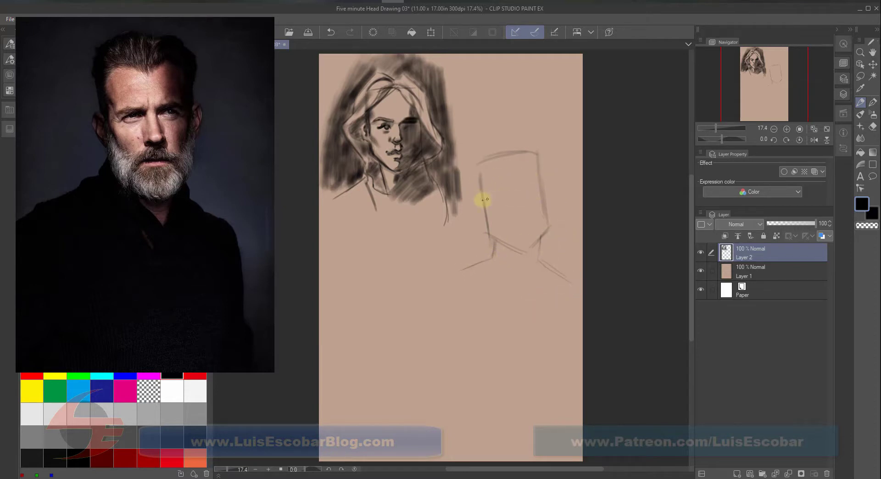
# Sketch the man's nose, centre line, eyebrows and eyes lightly inside the head block.
pyautogui.moveTo(489, 200)
pyautogui.mouseDown()
pyautogui.moveTo(514, 195)
pyautogui.moveTo(519, 225)
pyautogui.mouseUp()
pyautogui.moveTo(514, 195); pyautogui.dragTo(535, 192)
pyautogui.moveTo(515, 216)
pyautogui.mouseDown()
pyautogui.moveTo(534, 209)
pyautogui.moveTo(518, 181)
pyautogui.moveTo(492, 169)
pyautogui.moveTo(494, 185)
pyautogui.moveTo(483, 189)
pyautogui.moveTo(502, 196)
pyautogui.mouseUp()
pyautogui.moveTo(517, 197); pyautogui.dragTo(544, 188)
pyautogui.moveTo(495, 202); pyautogui.dragTo(514, 195)
pyautogui.moveTo(538, 197); pyautogui.dragTo(528, 195)
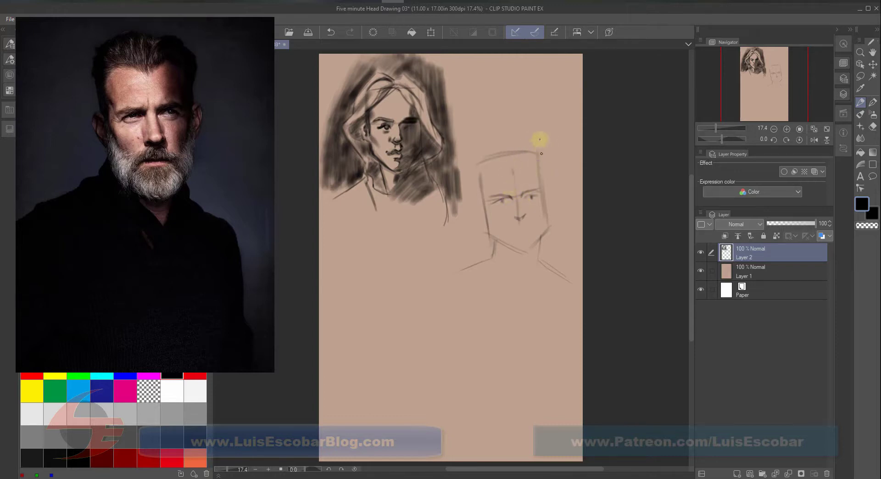
# Mark the man's forehead hairline and temples, and sketch the base of the nose, the moustache and the cheek lines.
pyautogui.moveTo(500, 174); pyautogui.dragTo(525, 174)
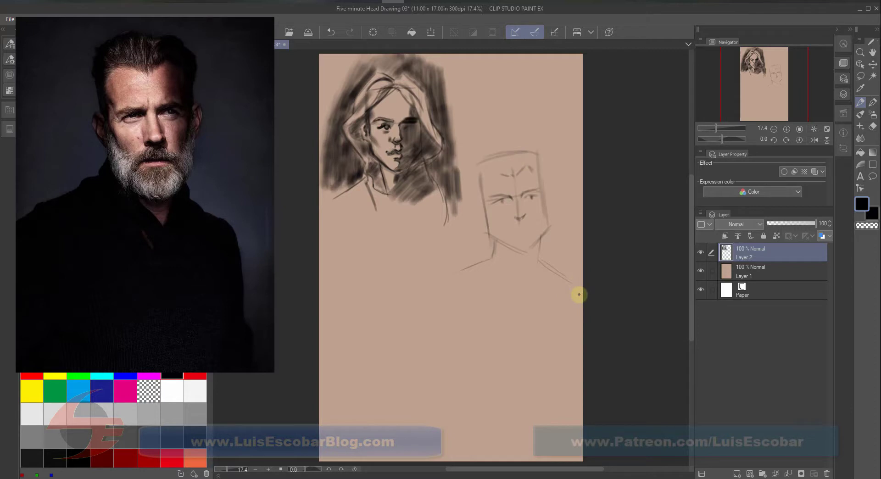
pyautogui.moveTo(518, 201); pyautogui.dragTo(518, 218)
pyautogui.moveTo(515, 222)
pyautogui.mouseDown()
pyautogui.moveTo(508, 222)
pyautogui.moveTo(535, 220)
pyautogui.mouseUp()
pyautogui.moveTo(513, 170)
pyautogui.mouseDown()
pyautogui.moveTo(532, 169)
pyautogui.moveTo(501, 168)
pyautogui.mouseUp()
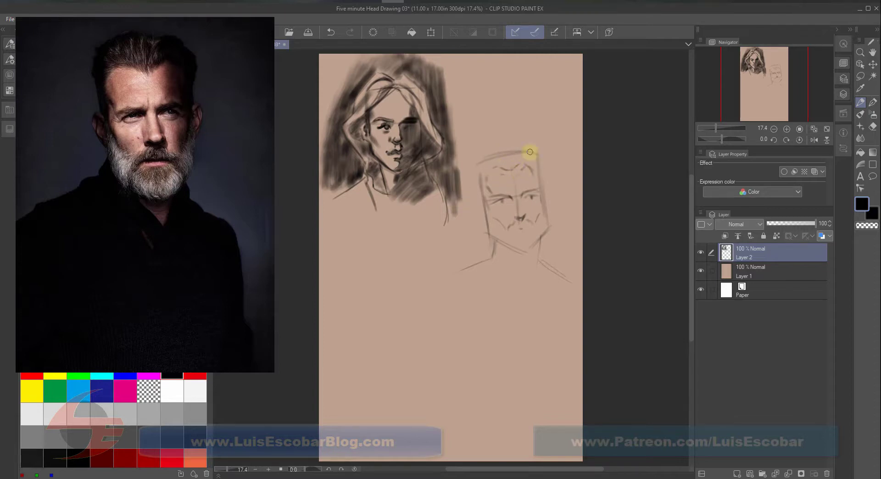
# Add the man's ears at both sides of the head and outline the swept-back hair above the forehead.
pyautogui.moveTo(483, 201)
pyautogui.mouseDown()
pyautogui.moveTo(477, 217)
pyautogui.moveTo(489, 225)
pyautogui.mouseUp()
pyautogui.moveTo(545, 193); pyautogui.dragTo(550, 210)
pyautogui.moveTo(478, 156)
pyautogui.mouseDown()
pyautogui.moveTo(471, 175)
pyautogui.moveTo(479, 190)
pyautogui.mouseUp()
pyautogui.moveTo(522, 142)
pyautogui.mouseDown()
pyautogui.moveTo(542, 158)
pyautogui.moveTo(545, 188)
pyautogui.mouseUp()
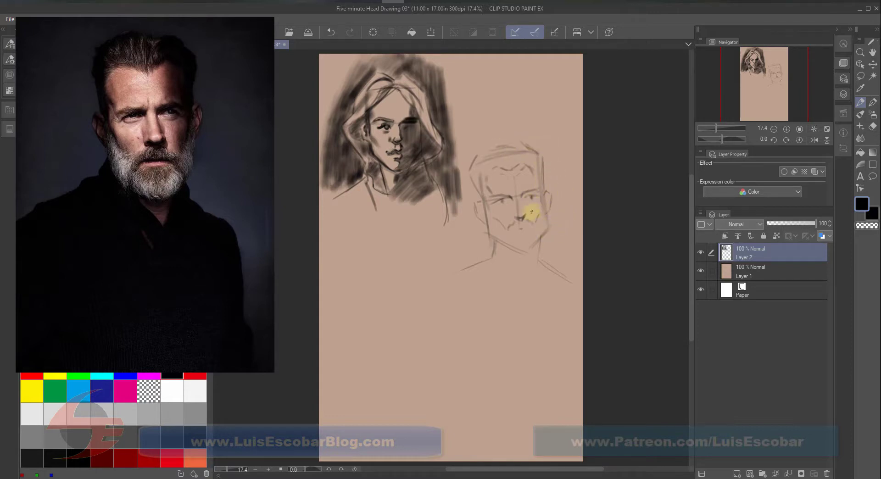
# Add the bearded man's collar lines, then darken his temples, eyes, nose, moustache and the shadowed side of his face.
pyautogui.moveTo(513, 229)
pyautogui.mouseDown()
pyautogui.moveTo(537, 225)
pyautogui.moveTo(517, 236)
pyautogui.moveTo(531, 223)
pyautogui.moveTo(505, 182)
pyautogui.moveTo(495, 233)
pyautogui.moveTo(489, 220)
pyautogui.moveTo(492, 242)
pyautogui.moveTo(485, 225)
pyautogui.moveTo(515, 252)
pyautogui.mouseUp()
pyautogui.moveTo(545, 191)
pyautogui.mouseDown()
pyautogui.moveTo(537, 254)
pyautogui.moveTo(517, 265)
pyautogui.moveTo(499, 250)
pyautogui.moveTo(527, 281)
pyautogui.moveTo(541, 260)
pyautogui.mouseUp()
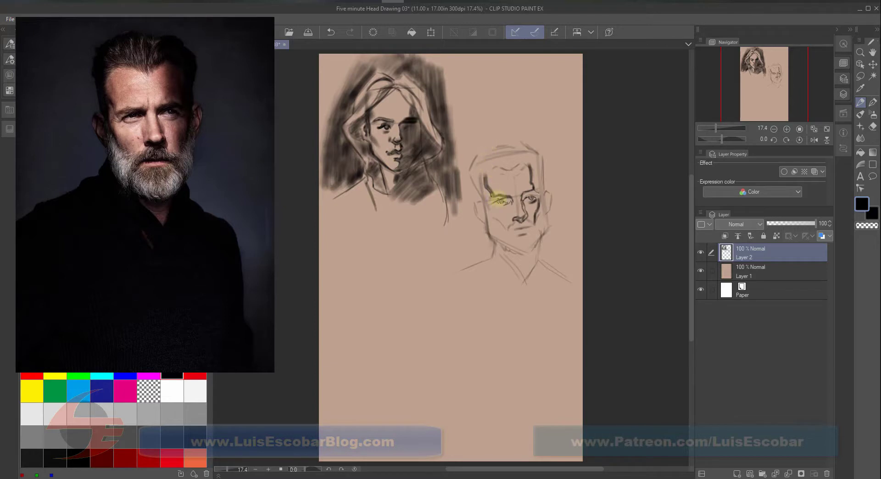
pyautogui.moveTo(488, 192)
pyautogui.mouseDown()
pyautogui.moveTo(490, 211)
pyautogui.moveTo(479, 189)
pyautogui.moveTo(499, 232)
pyautogui.moveTo(518, 189)
pyautogui.moveTo(522, 214)
pyautogui.moveTo(507, 232)
pyautogui.moveTo(520, 201)
pyautogui.moveTo(509, 233)
pyautogui.moveTo(533, 225)
pyautogui.mouseUp()
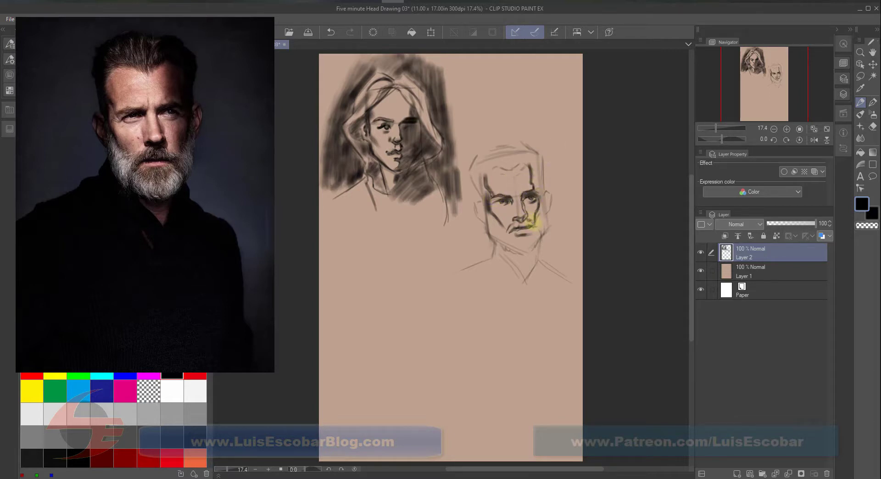
pyautogui.moveTo(534, 164)
pyautogui.mouseDown()
pyautogui.moveTo(531, 153)
pyautogui.moveTo(543, 205)
pyautogui.moveTo(540, 221)
pyautogui.moveTo(532, 206)
pyautogui.moveTo(542, 215)
pyautogui.moveTo(537, 227)
pyautogui.mouseUp()
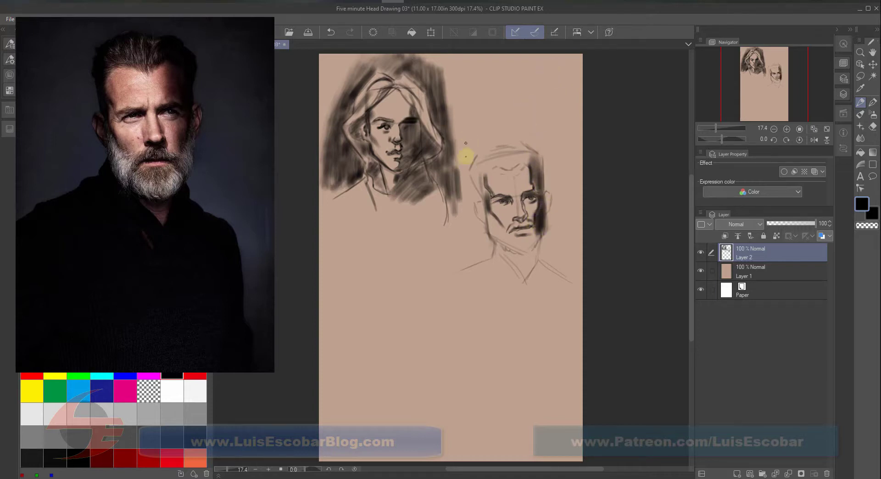
# Shade the bearded man's jawline and beard, and darken his sideburn and swept-back hair around the forehead.
pyautogui.moveTo(486, 218)
pyautogui.mouseDown()
pyautogui.moveTo(491, 239)
pyautogui.moveTo(487, 218)
pyautogui.moveTo(510, 255)
pyautogui.mouseUp()
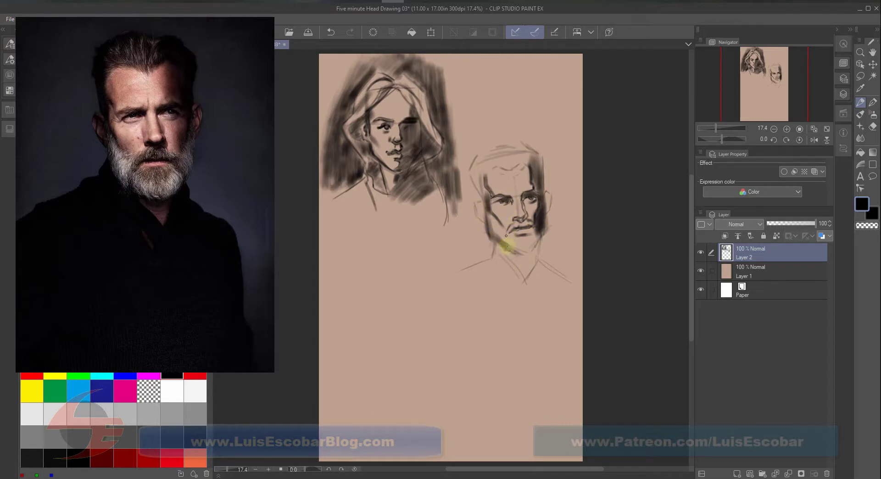
pyautogui.moveTo(515, 250); pyautogui.dragTo(533, 249)
pyautogui.moveTo(486, 178)
pyautogui.mouseDown()
pyautogui.moveTo(484, 191)
pyautogui.moveTo(473, 161)
pyautogui.mouseUp()
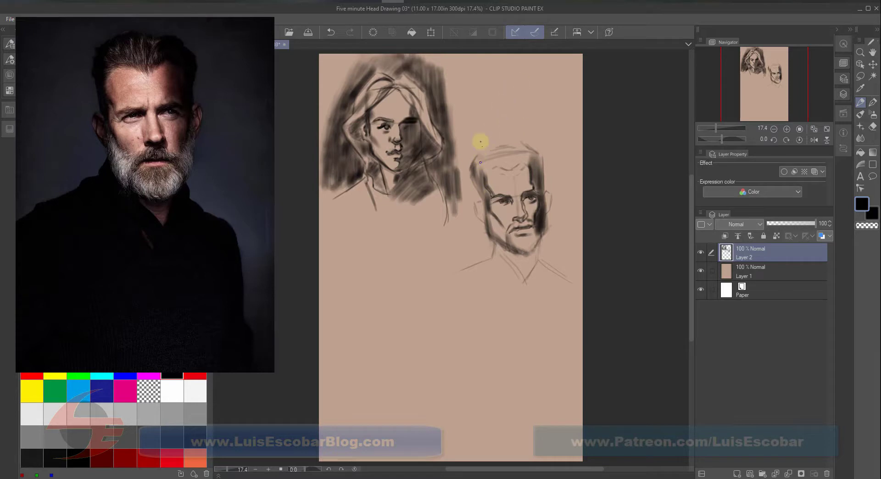
pyautogui.moveTo(474, 158)
pyautogui.mouseDown()
pyautogui.moveTo(516, 145)
pyautogui.moveTo(487, 159)
pyautogui.moveTo(520, 152)
pyautogui.moveTo(475, 164)
pyautogui.moveTo(530, 153)
pyautogui.moveTo(523, 141)
pyautogui.moveTo(494, 168)
pyautogui.mouseUp()
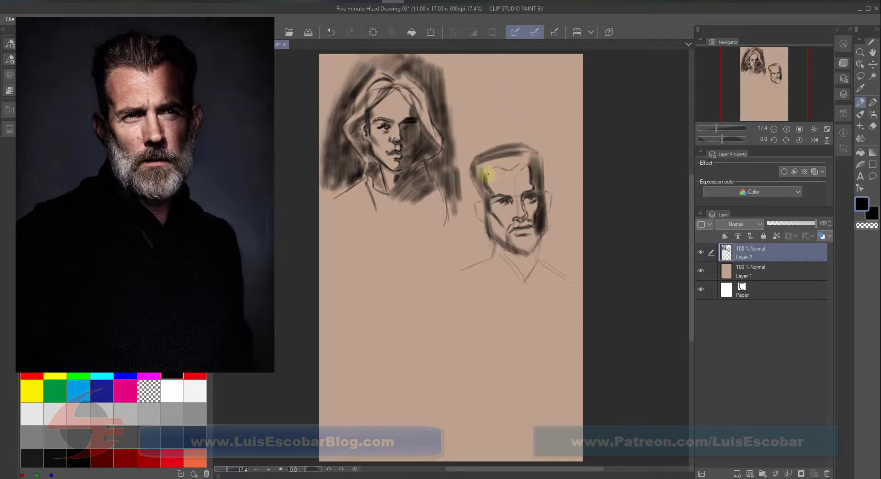
pyautogui.moveTo(484, 170); pyautogui.dragTo(548, 168)
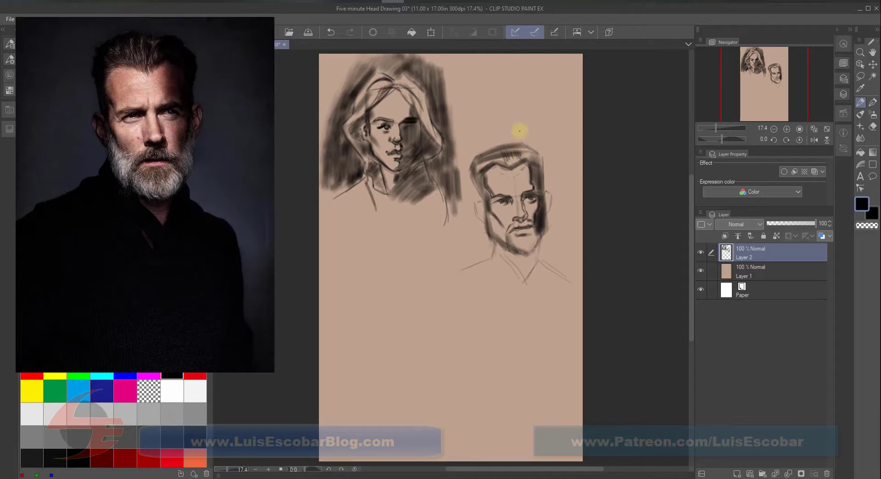
# Shade dark vertical strokes on both sides of the bearded man's head, and hatch his collar and shoulders.
pyautogui.moveTo(472, 158); pyautogui.dragTo(484, 225)
pyautogui.moveTo(468, 157)
pyautogui.mouseDown()
pyautogui.moveTo(476, 237)
pyautogui.moveTo(469, 229)
pyautogui.moveTo(457, 157)
pyautogui.moveTo(479, 249)
pyautogui.moveTo(486, 230)
pyautogui.moveTo(478, 257)
pyautogui.mouseUp()
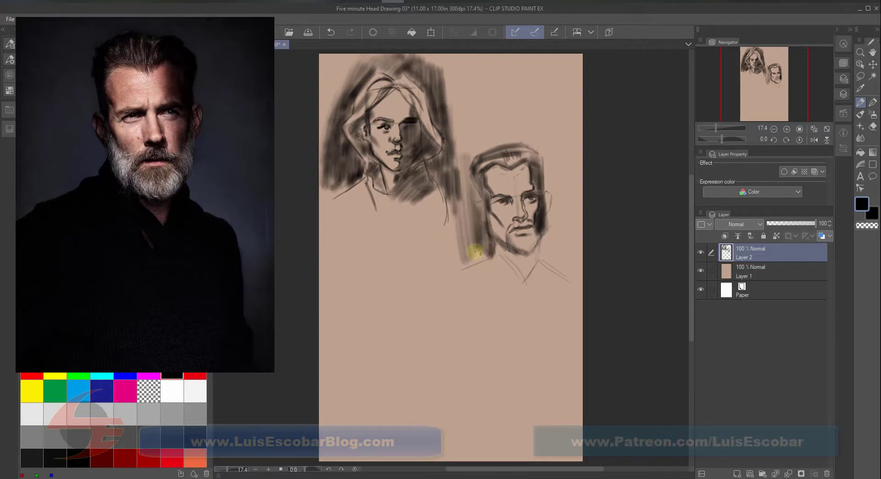
pyautogui.moveTo(541, 165)
pyautogui.mouseDown()
pyautogui.moveTo(543, 239)
pyautogui.moveTo(544, 164)
pyautogui.moveTo(555, 246)
pyautogui.moveTo(562, 191)
pyautogui.moveTo(557, 262)
pyautogui.mouseUp()
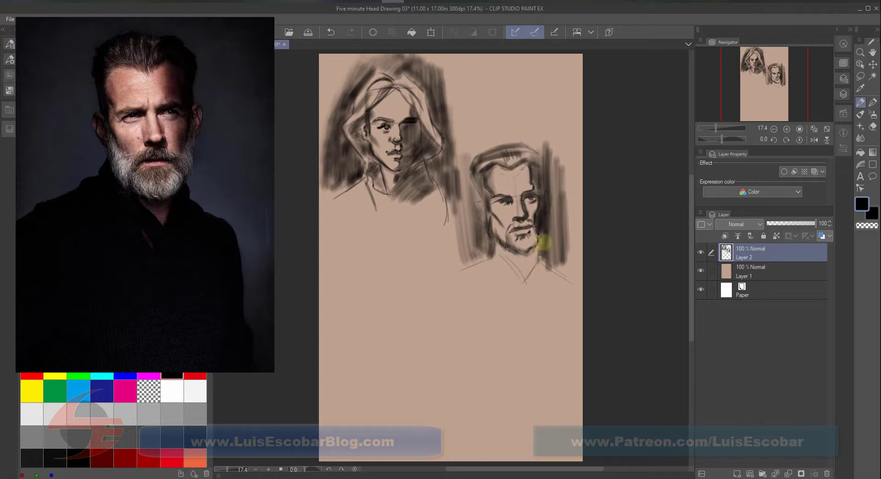
pyautogui.moveTo(528, 272); pyautogui.dragTo(526, 277)
pyautogui.moveTo(490, 252)
pyautogui.mouseDown()
pyautogui.moveTo(485, 253)
pyautogui.moveTo(469, 270)
pyautogui.moveTo(500, 256)
pyautogui.moveTo(476, 274)
pyautogui.moveTo(511, 262)
pyautogui.moveTo(519, 273)
pyautogui.moveTo(511, 286)
pyautogui.moveTo(556, 251)
pyautogui.moveTo(540, 257)
pyautogui.moveTo(564, 249)
pyautogui.moveTo(524, 281)
pyautogui.moveTo(563, 268)
pyautogui.moveTo(560, 279)
pyautogui.moveTo(579, 285)
pyautogui.mouseUp()
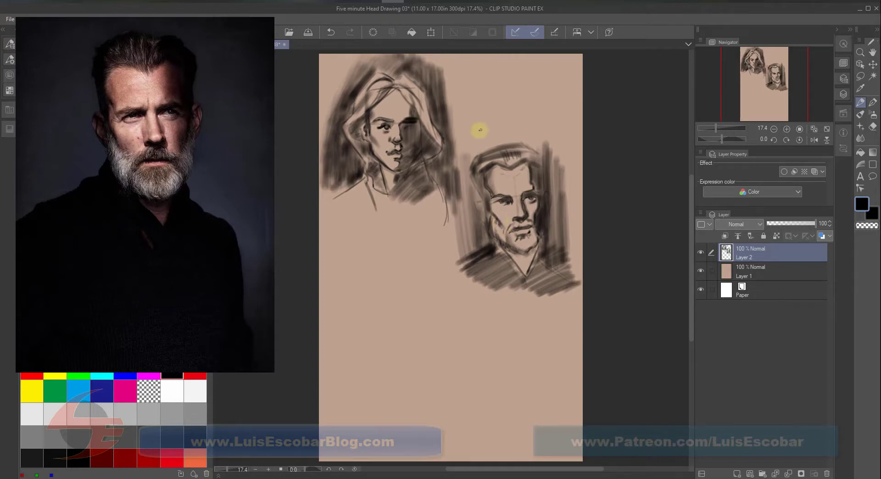
# Extend the dark hatched background around the bearded man's head and deepen it beside his face and shoulder.
pyautogui.moveTo(494, 127)
pyautogui.mouseDown()
pyautogui.moveTo(455, 147)
pyautogui.moveTo(508, 128)
pyautogui.moveTo(482, 154)
pyautogui.moveTo(543, 124)
pyautogui.moveTo(522, 142)
pyautogui.moveTo(565, 129)
pyautogui.moveTo(541, 147)
pyautogui.moveTo(573, 141)
pyautogui.moveTo(544, 164)
pyautogui.moveTo(577, 165)
pyautogui.moveTo(542, 196)
pyautogui.moveTo(575, 192)
pyautogui.moveTo(546, 217)
pyautogui.moveTo(577, 216)
pyautogui.moveTo(554, 243)
pyautogui.moveTo(569, 269)
pyautogui.mouseUp()
pyautogui.moveTo(462, 154)
pyautogui.mouseDown()
pyautogui.moveTo(484, 230)
pyautogui.moveTo(465, 162)
pyautogui.moveTo(459, 247)
pyautogui.moveTo(447, 171)
pyautogui.moveTo(446, 192)
pyautogui.moveTo(469, 250)
pyautogui.moveTo(479, 233)
pyautogui.moveTo(462, 144)
pyautogui.moveTo(491, 134)
pyautogui.mouseUp()
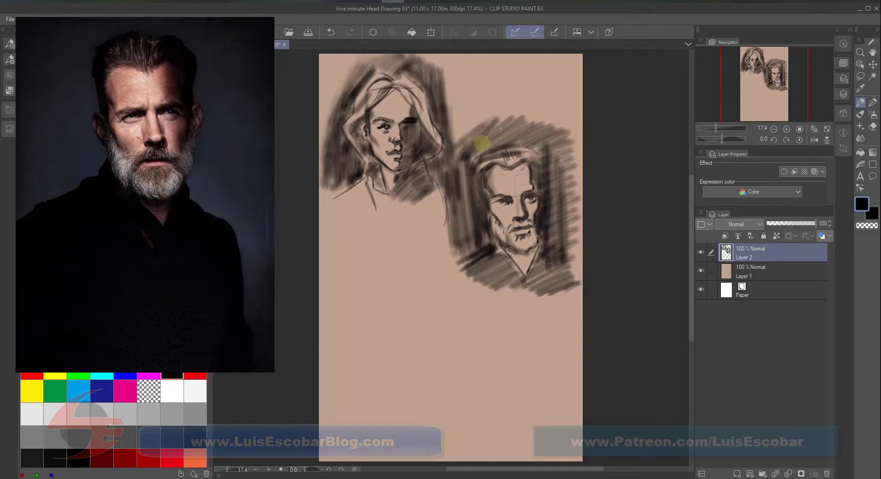
pyautogui.moveTo(561, 156)
pyautogui.mouseDown()
pyautogui.moveTo(550, 195)
pyautogui.moveTo(564, 244)
pyautogui.moveTo(574, 125)
pyautogui.moveTo(551, 122)
pyautogui.moveTo(536, 147)
pyautogui.mouseUp()
pyautogui.moveTo(522, 138)
pyautogui.mouseDown()
pyautogui.moveTo(503, 112)
pyautogui.moveTo(495, 132)
pyautogui.moveTo(451, 162)
pyautogui.moveTo(455, 225)
pyautogui.moveTo(484, 235)
pyautogui.moveTo(471, 271)
pyautogui.moveTo(490, 224)
pyautogui.moveTo(505, 260)
pyautogui.mouseUp()
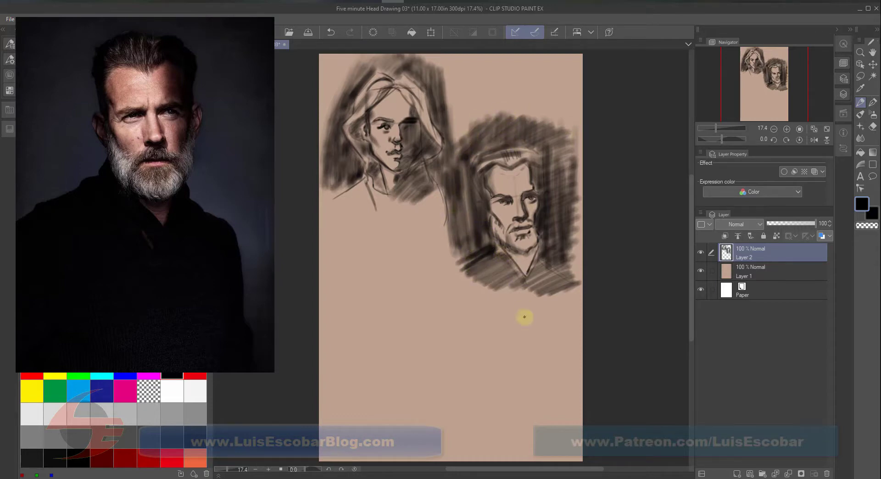
pyautogui.moveTo(551, 238)
pyautogui.mouseDown()
pyautogui.moveTo(543, 261)
pyautogui.moveTo(564, 266)
pyautogui.moveTo(582, 252)
pyautogui.moveTo(575, 282)
pyautogui.mouseUp()
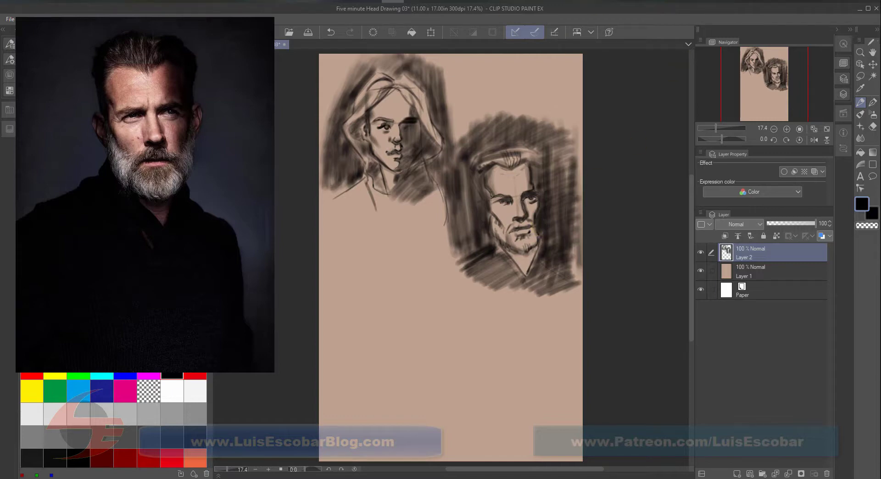
pyautogui.click(685, 1)
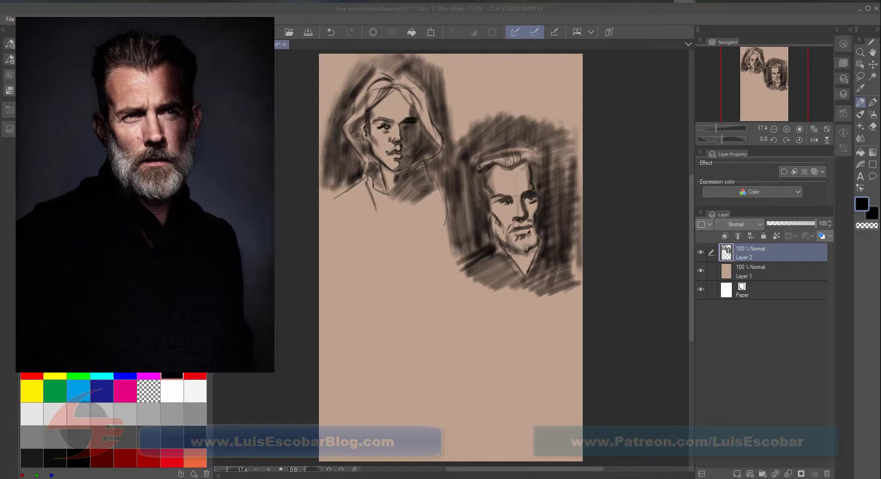
pyautogui.click(514, 214)
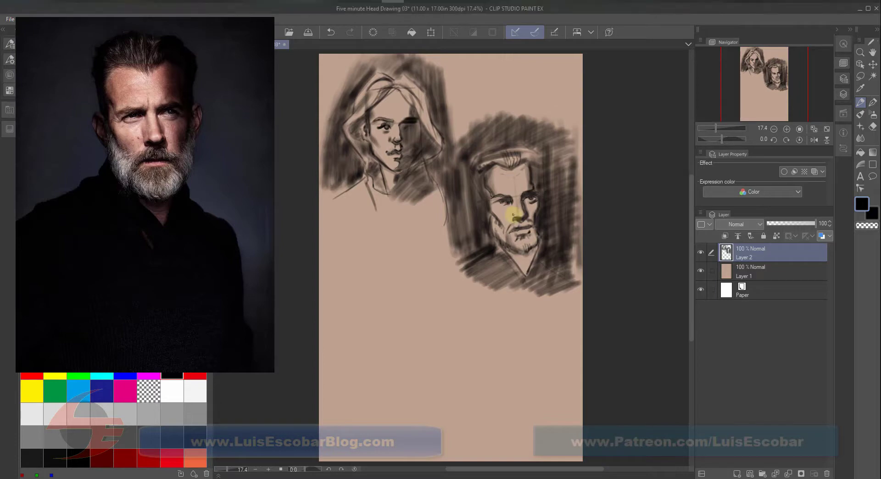
pyautogui.moveTo(513, 217); pyautogui.dragTo(520, 213)
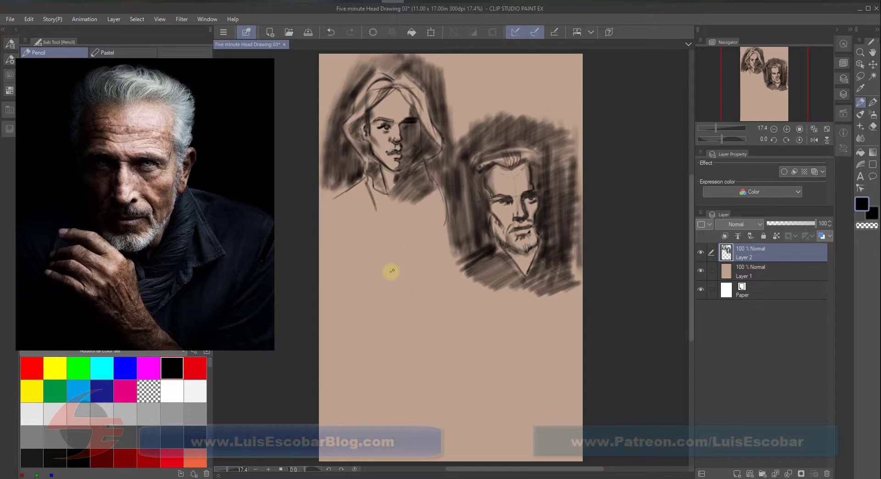
# Block in the older man's head below the woman as a slightly tilted box with a tapered chin.
pyautogui.moveTo(382, 276); pyautogui.dragTo(424, 280)
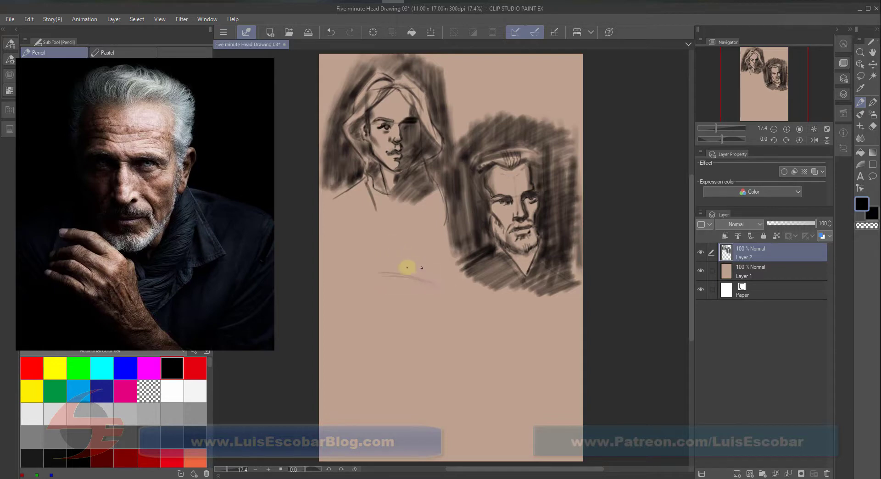
pyautogui.moveTo(377, 270); pyautogui.dragTo(367, 349)
pyautogui.moveTo(432, 310); pyautogui.dragTo(430, 341)
pyautogui.moveTo(436, 286); pyautogui.dragTo(423, 363)
pyautogui.moveTo(364, 346)
pyautogui.mouseDown()
pyautogui.moveTo(398, 383)
pyautogui.moveTo(382, 372)
pyautogui.moveTo(426, 361)
pyautogui.mouseUp()
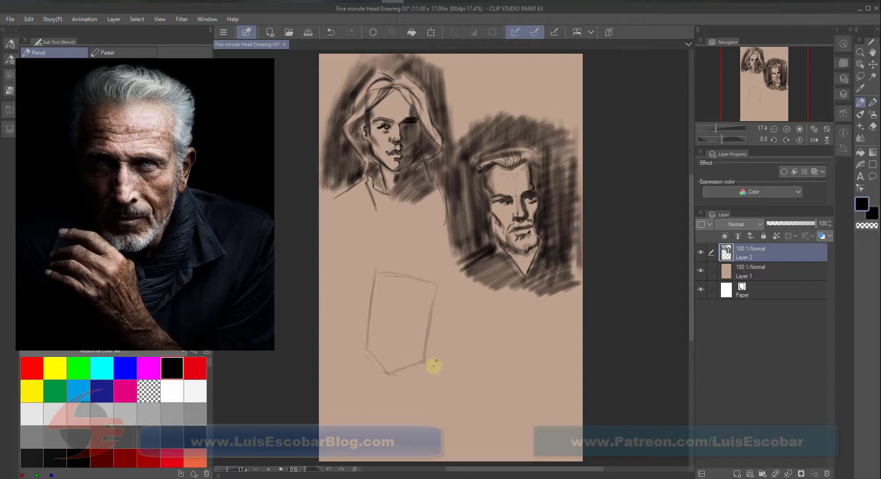
# Sketch the older man's brow line, nose, mouth and both eyes lightly inside the head block.
pyautogui.moveTo(373, 312)
pyautogui.mouseDown()
pyautogui.moveTo(439, 323)
pyautogui.moveTo(387, 317)
pyautogui.moveTo(406, 319)
pyautogui.mouseUp()
pyautogui.moveTo(392, 317); pyautogui.dragTo(390, 330)
pyautogui.moveTo(399, 338); pyautogui.dragTo(393, 348)
pyautogui.moveTo(396, 350); pyautogui.dragTo(404, 352)
pyautogui.moveTo(406, 322); pyautogui.dragTo(410, 323)
pyautogui.moveTo(385, 316); pyautogui.dragTo(377, 316)
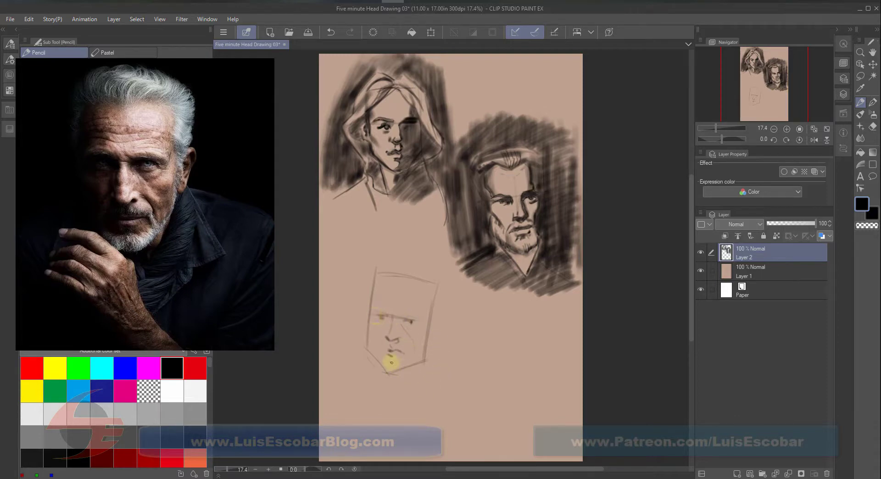
# Add the older man's shoulder line, cheek line, ear and hairline, and outline the hair mass above his forehead.
pyautogui.moveTo(432, 345); pyautogui.dragTo(474, 364)
pyautogui.moveTo(409, 320)
pyautogui.mouseDown()
pyautogui.moveTo(436, 316)
pyautogui.moveTo(435, 336)
pyautogui.moveTo(438, 313)
pyautogui.moveTo(432, 344)
pyautogui.mouseUp()
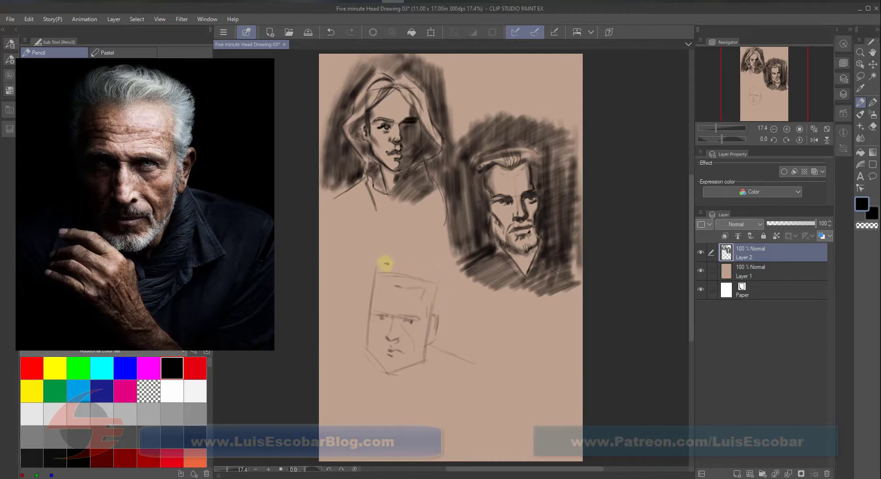
pyautogui.moveTo(390, 263)
pyautogui.mouseDown()
pyautogui.moveTo(435, 268)
pyautogui.moveTo(423, 264)
pyautogui.moveTo(432, 280)
pyautogui.moveTo(417, 263)
pyautogui.moveTo(449, 292)
pyautogui.moveTo(452, 265)
pyautogui.moveTo(430, 358)
pyautogui.moveTo(430, 344)
pyautogui.moveTo(416, 345)
pyautogui.moveTo(422, 351)
pyautogui.moveTo(426, 339)
pyautogui.moveTo(425, 355)
pyautogui.moveTo(393, 372)
pyautogui.moveTo(402, 364)
pyautogui.moveTo(376, 357)
pyautogui.moveTo(381, 367)
pyautogui.moveTo(352, 353)
pyautogui.moveTo(372, 351)
pyautogui.moveTo(387, 373)
pyautogui.mouseUp()
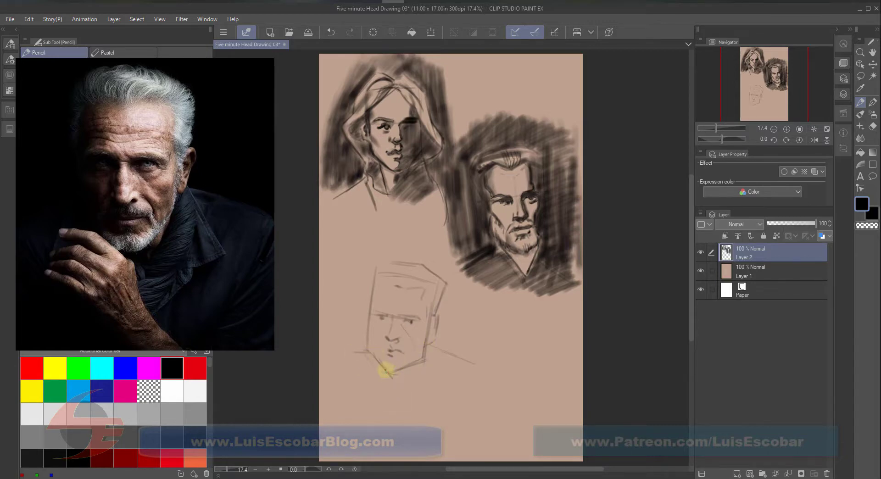
# Block in the older man's raised hand and forearm beneath his chin, and outline the outer edge of his sleeve.
pyautogui.moveTo(350, 346)
pyautogui.mouseDown()
pyautogui.moveTo(344, 373)
pyautogui.moveTo(357, 373)
pyautogui.moveTo(376, 399)
pyautogui.mouseUp()
pyautogui.moveTo(385, 371)
pyautogui.mouseDown()
pyautogui.moveTo(394, 334)
pyautogui.moveTo(398, 407)
pyautogui.moveTo(378, 408)
pyautogui.moveTo(367, 396)
pyautogui.moveTo(387, 421)
pyautogui.mouseUp()
pyautogui.moveTo(384, 382)
pyautogui.mouseDown()
pyautogui.moveTo(396, 413)
pyautogui.moveTo(390, 418)
pyautogui.moveTo(404, 408)
pyautogui.moveTo(422, 428)
pyautogui.mouseUp()
pyautogui.moveTo(360, 381)
pyautogui.mouseDown()
pyautogui.moveTo(368, 394)
pyautogui.moveTo(354, 374)
pyautogui.moveTo(342, 379)
pyautogui.mouseUp()
pyautogui.moveTo(351, 350); pyautogui.dragTo(341, 379)
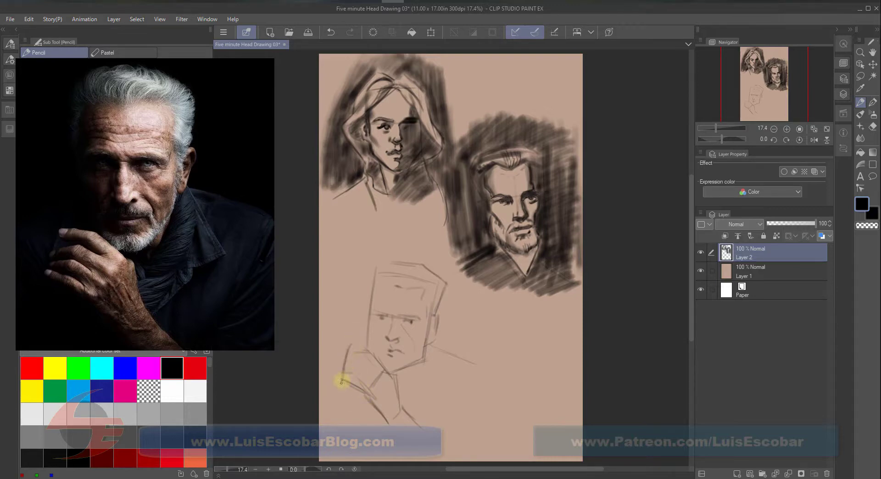
pyautogui.moveTo(476, 361); pyautogui.dragTo(489, 424)
pyautogui.click(329, 412)
pyautogui.moveTo(370, 318)
pyautogui.mouseDown()
pyautogui.moveTo(360, 357)
pyautogui.moveTo(348, 354)
pyautogui.moveTo(370, 355)
pyautogui.moveTo(354, 355)
pyautogui.moveTo(392, 373)
pyautogui.moveTo(378, 360)
pyautogui.moveTo(395, 378)
pyautogui.moveTo(385, 409)
pyautogui.mouseUp()
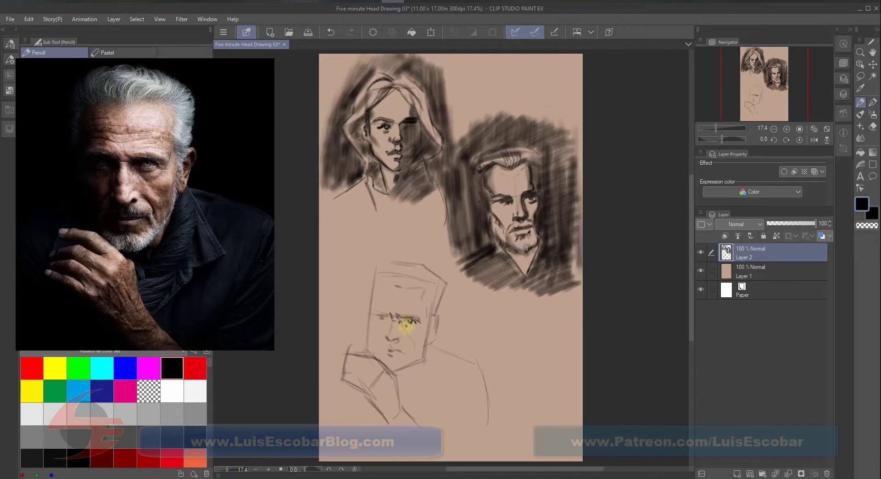
# Darken the older man's shadowed eye and socket, and define the nose, moustache, mouth and cheek fold.
pyautogui.moveTo(402, 324); pyautogui.dragTo(409, 331)
pyautogui.moveTo(411, 317); pyautogui.dragTo(419, 320)
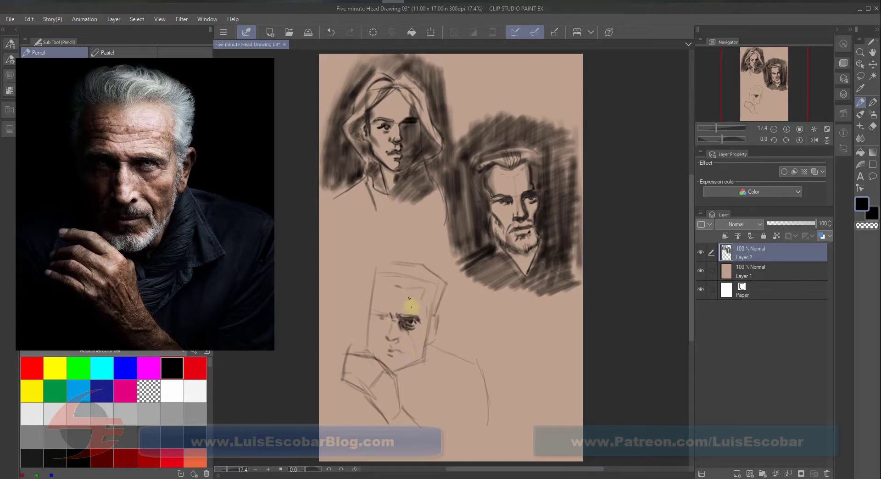
pyautogui.moveTo(407, 332)
pyautogui.mouseDown()
pyautogui.moveTo(431, 314)
pyautogui.moveTo(417, 322)
pyautogui.moveTo(423, 343)
pyautogui.moveTo(410, 335)
pyautogui.moveTo(419, 341)
pyautogui.moveTo(439, 300)
pyautogui.moveTo(413, 340)
pyautogui.moveTo(415, 317)
pyautogui.mouseUp()
pyautogui.moveTo(399, 335); pyautogui.dragTo(399, 339)
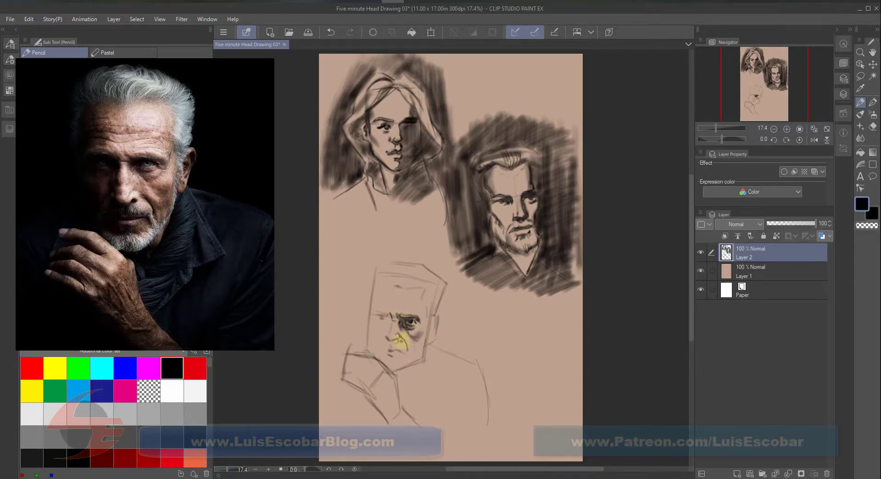
pyautogui.moveTo(406, 343)
pyautogui.mouseDown()
pyautogui.moveTo(405, 325)
pyautogui.moveTo(412, 358)
pyautogui.mouseUp()
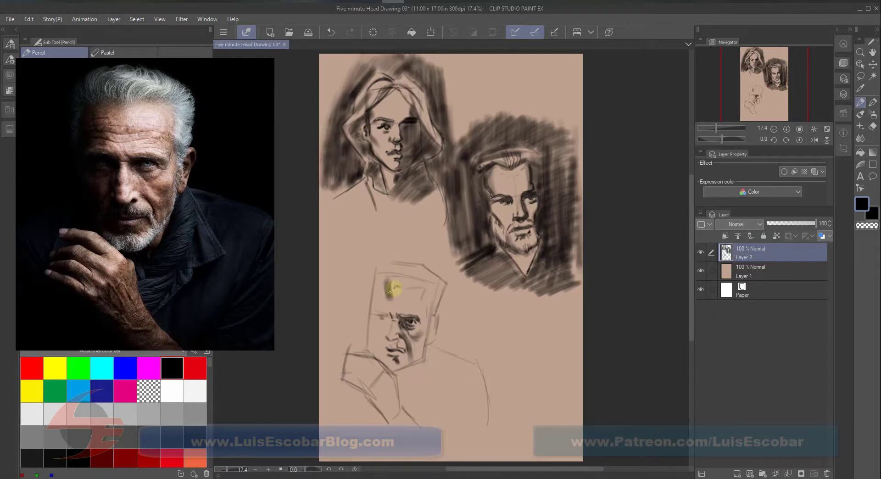
# Shade the older man's temples, far brow, cheek and jaw, and define his ear and the shadow under his nose.
pyautogui.moveTo(390, 282); pyautogui.dragTo(383, 307)
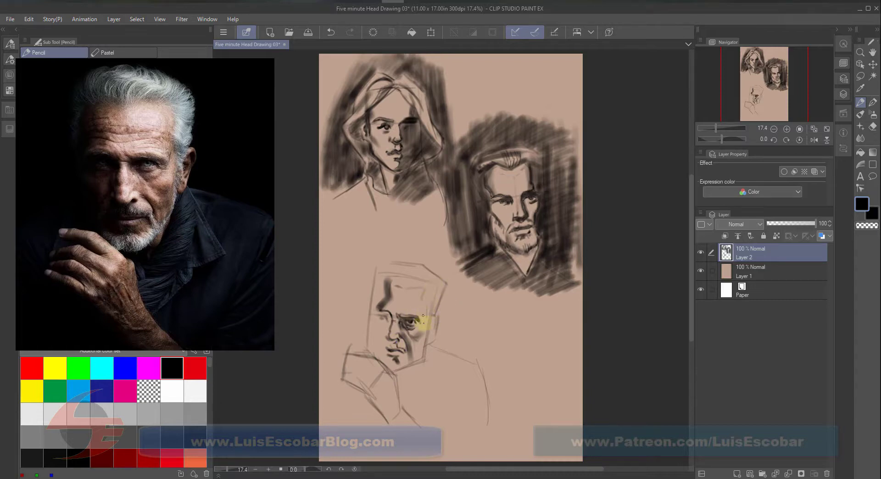
pyautogui.moveTo(422, 337)
pyautogui.mouseDown()
pyautogui.moveTo(428, 301)
pyautogui.moveTo(424, 347)
pyautogui.moveTo(408, 352)
pyautogui.moveTo(415, 357)
pyautogui.moveTo(425, 342)
pyautogui.moveTo(407, 367)
pyautogui.moveTo(420, 359)
pyautogui.moveTo(397, 373)
pyautogui.moveTo(417, 362)
pyautogui.moveTo(395, 353)
pyautogui.mouseUp()
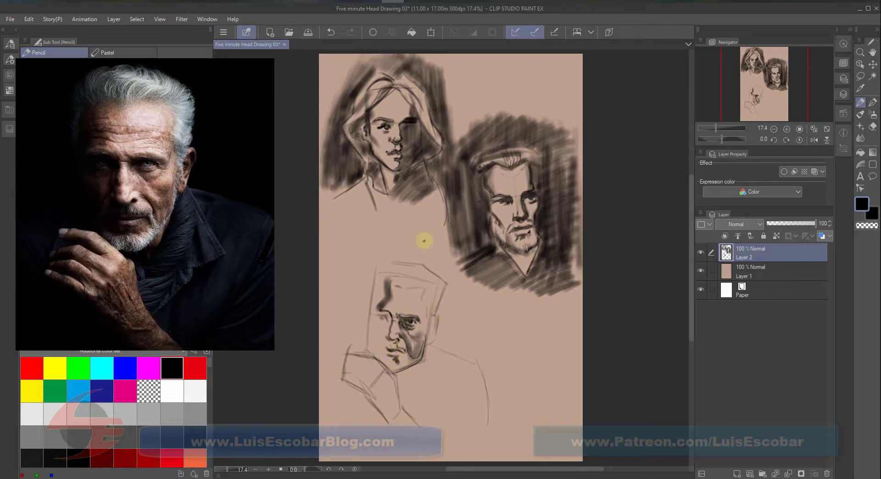
pyautogui.moveTo(429, 307)
pyautogui.mouseDown()
pyautogui.moveTo(423, 322)
pyautogui.moveTo(428, 308)
pyautogui.moveTo(437, 316)
pyautogui.mouseUp()
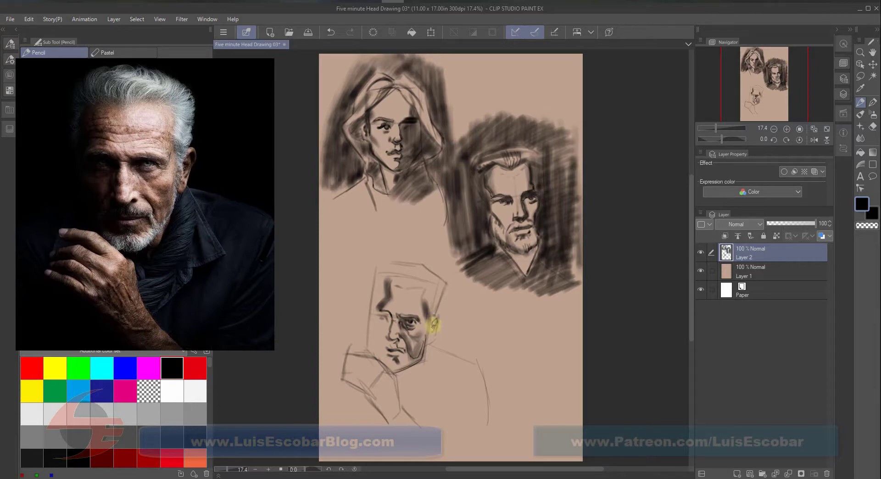
pyautogui.moveTo(433, 331); pyautogui.dragTo(432, 324)
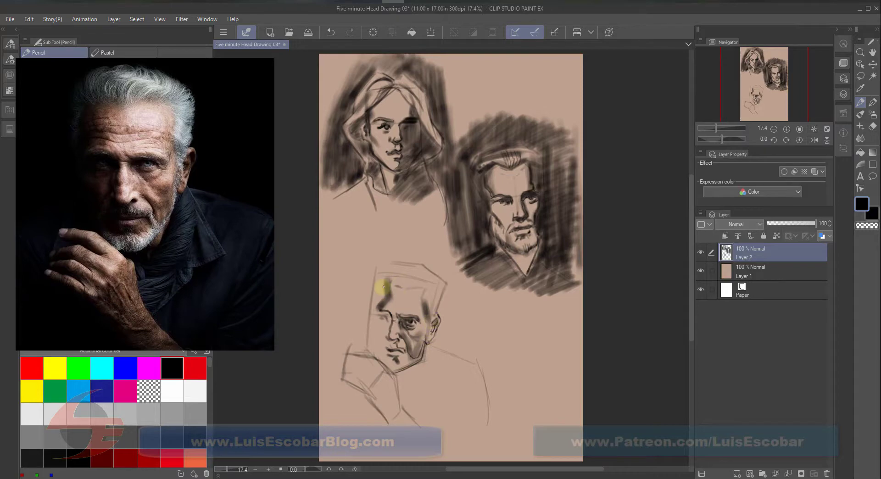
pyautogui.moveTo(387, 339); pyautogui.dragTo(394, 344)
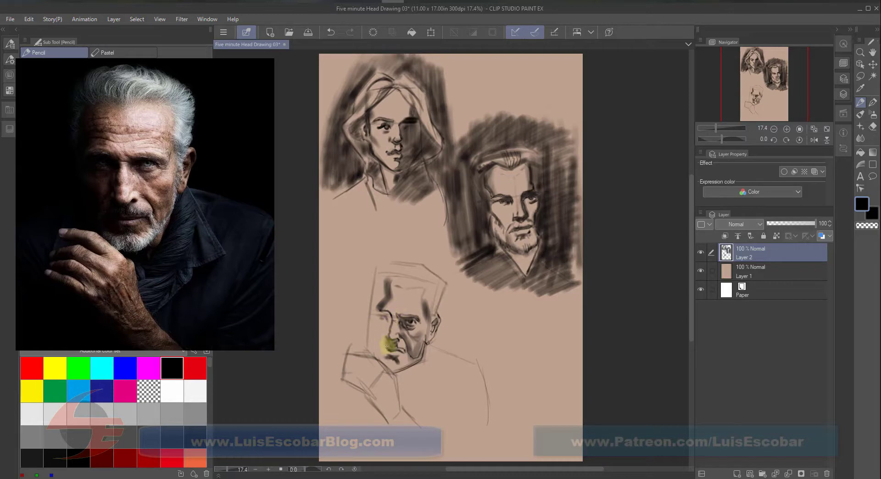
# Hatch the background around the older man's head from the far cheek to the ear, and hatch his jacket and shoulder.
pyautogui.moveTo(384, 346)
pyautogui.mouseDown()
pyautogui.moveTo(388, 309)
pyautogui.moveTo(369, 338)
pyautogui.moveTo(383, 286)
pyautogui.moveTo(378, 302)
pyautogui.moveTo(380, 275)
pyautogui.moveTo(369, 334)
pyautogui.moveTo(375, 265)
pyautogui.moveTo(360, 320)
pyautogui.moveTo(371, 262)
pyautogui.moveTo(361, 346)
pyautogui.moveTo(379, 350)
pyautogui.mouseUp()
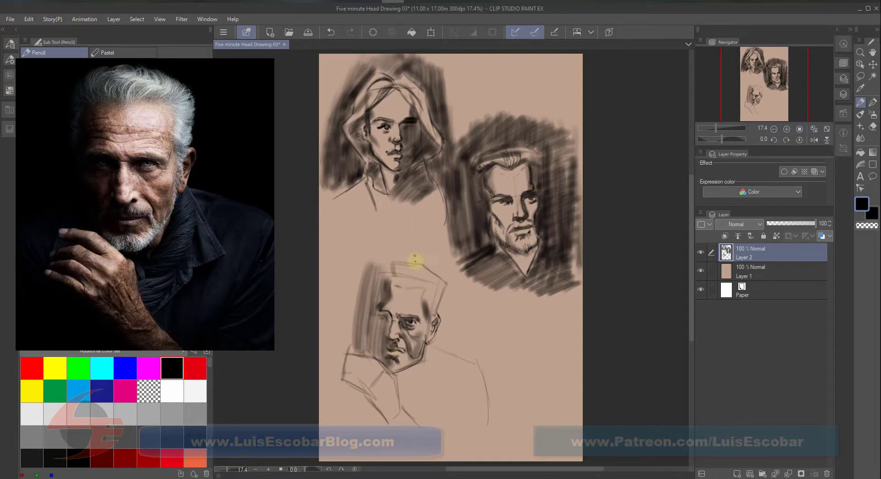
pyautogui.moveTo(391, 254)
pyautogui.mouseDown()
pyautogui.moveTo(392, 279)
pyautogui.moveTo(387, 252)
pyautogui.moveTo(370, 296)
pyautogui.moveTo(373, 264)
pyautogui.moveTo(350, 337)
pyautogui.moveTo(368, 257)
pyautogui.moveTo(346, 350)
pyautogui.moveTo(349, 270)
pyautogui.moveTo(364, 265)
pyautogui.moveTo(369, 242)
pyautogui.moveTo(332, 356)
pyautogui.moveTo(341, 302)
pyautogui.moveTo(389, 234)
pyautogui.moveTo(365, 270)
pyautogui.mouseUp()
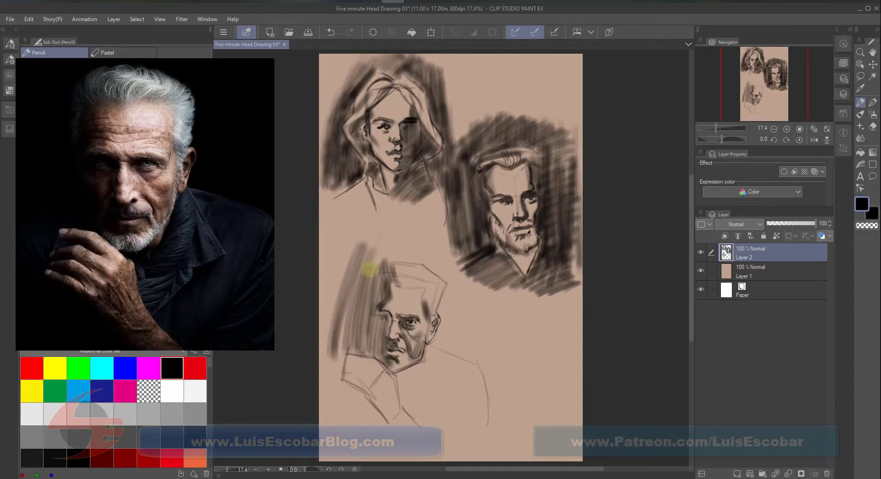
pyautogui.moveTo(405, 229)
pyautogui.mouseDown()
pyautogui.moveTo(425, 226)
pyautogui.moveTo(436, 236)
pyautogui.moveTo(428, 267)
pyautogui.moveTo(453, 254)
pyautogui.moveTo(441, 303)
pyautogui.moveTo(457, 280)
pyautogui.moveTo(434, 342)
pyautogui.moveTo(465, 275)
pyautogui.moveTo(469, 293)
pyautogui.moveTo(451, 347)
pyautogui.moveTo(472, 314)
pyautogui.mouseUp()
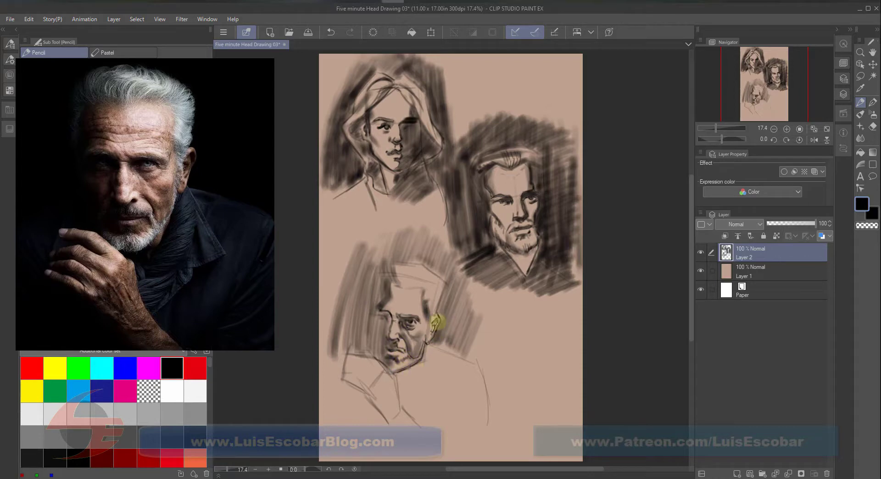
pyautogui.moveTo(400, 387)
pyautogui.mouseDown()
pyautogui.moveTo(411, 375)
pyautogui.moveTo(400, 385)
pyautogui.moveTo(412, 398)
pyautogui.mouseUp()
pyautogui.moveTo(437, 365)
pyautogui.mouseDown()
pyautogui.moveTo(428, 405)
pyautogui.moveTo(469, 373)
pyautogui.moveTo(446, 427)
pyautogui.moveTo(488, 390)
pyautogui.moveTo(464, 373)
pyautogui.mouseUp()
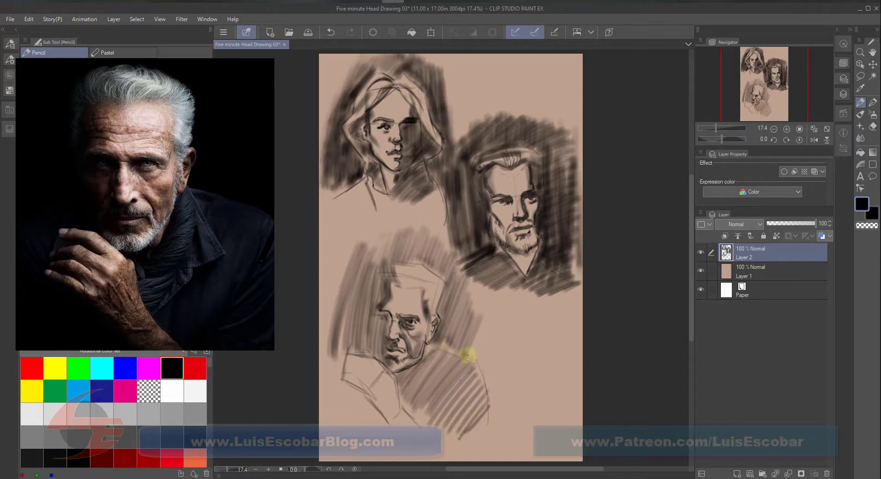
# Extend and darken the background hatching around the older man's head, and deepen the tone along his neck and jacket.
pyautogui.moveTo(440, 330)
pyautogui.mouseDown()
pyautogui.moveTo(447, 342)
pyautogui.moveTo(470, 346)
pyautogui.mouseUp()
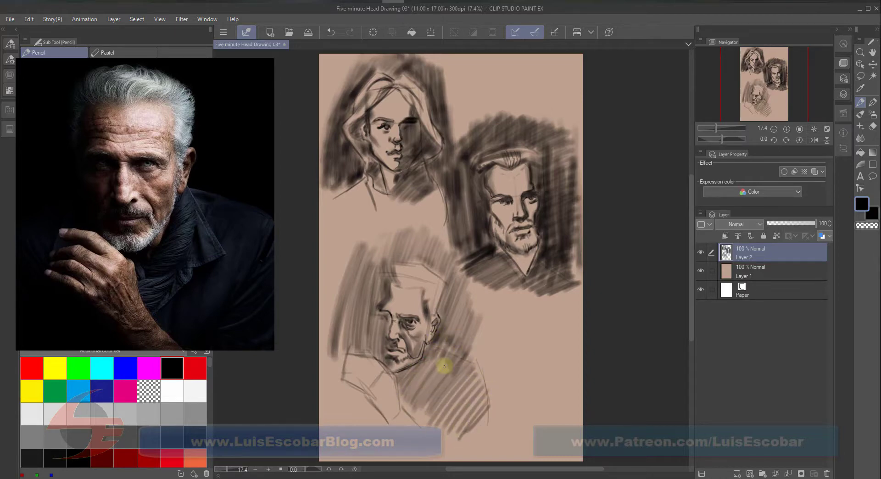
pyautogui.moveTo(387, 330)
pyautogui.mouseDown()
pyautogui.moveTo(380, 350)
pyautogui.moveTo(372, 309)
pyautogui.mouseUp()
pyautogui.moveTo(383, 276)
pyautogui.mouseDown()
pyautogui.moveTo(370, 312)
pyautogui.moveTo(383, 253)
pyautogui.moveTo(355, 338)
pyautogui.moveTo(373, 245)
pyautogui.moveTo(376, 268)
pyautogui.moveTo(390, 240)
pyautogui.moveTo(391, 249)
pyautogui.moveTo(388, 224)
pyautogui.moveTo(347, 342)
pyautogui.moveTo(379, 335)
pyautogui.moveTo(450, 277)
pyautogui.moveTo(438, 316)
pyautogui.moveTo(454, 303)
pyautogui.moveTo(407, 385)
pyautogui.moveTo(452, 325)
pyautogui.moveTo(421, 394)
pyautogui.moveTo(474, 330)
pyautogui.moveTo(435, 399)
pyautogui.moveTo(432, 418)
pyautogui.moveTo(457, 434)
pyautogui.mouseUp()
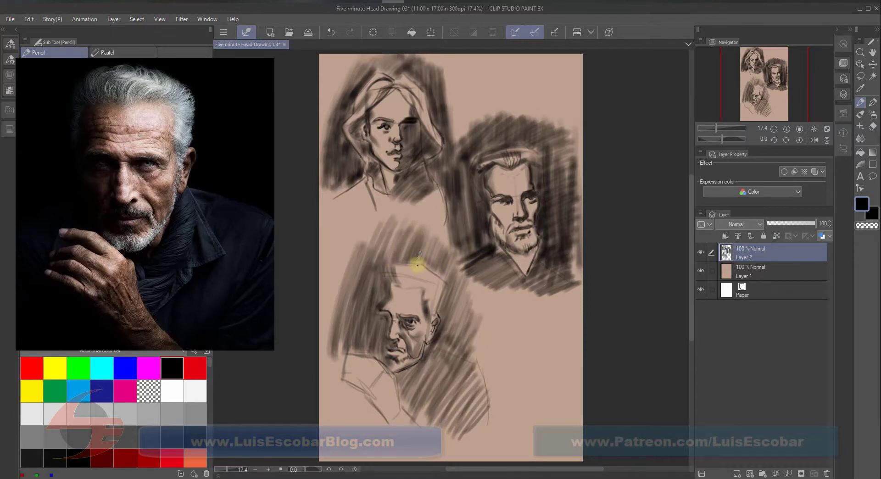
pyautogui.moveTo(447, 255)
pyautogui.mouseDown()
pyautogui.moveTo(444, 313)
pyautogui.moveTo(456, 277)
pyautogui.moveTo(481, 277)
pyautogui.mouseUp()
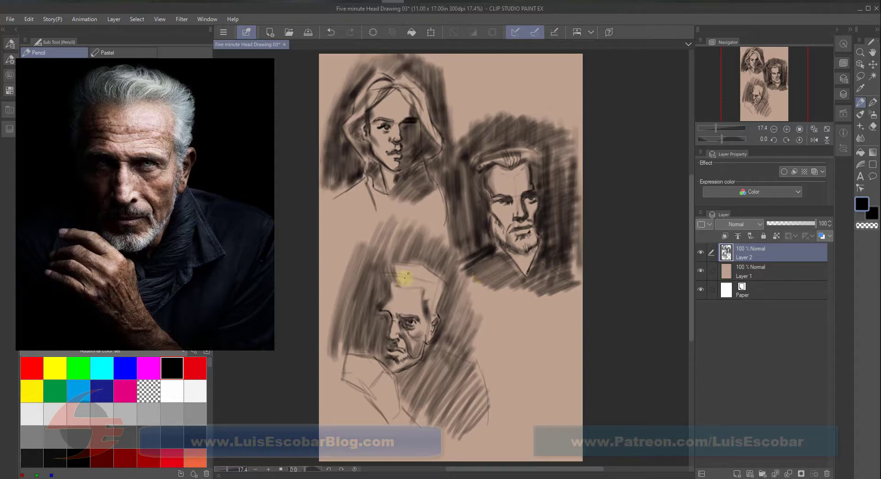
# Add short hair strokes along the older man's front hairline and deepen the shadow at his temple.
pyautogui.moveTo(409, 288); pyautogui.dragTo(428, 296)
pyautogui.moveTo(421, 290); pyautogui.dragTo(420, 314)
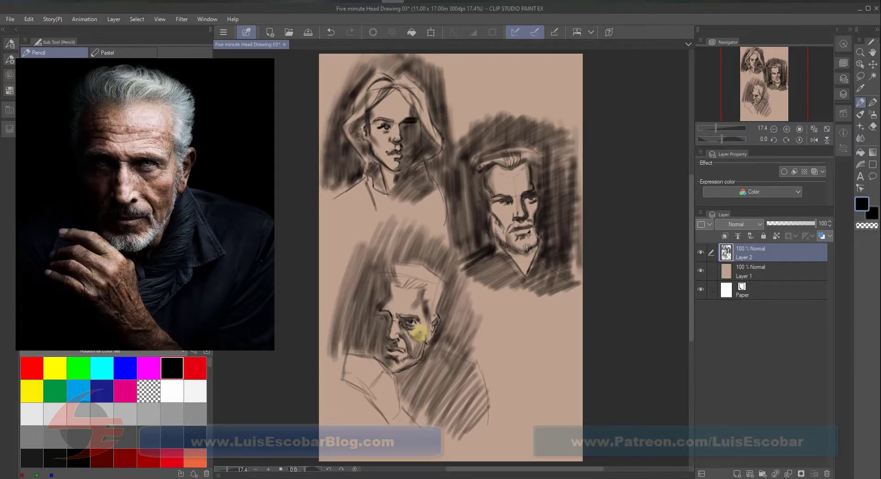
pyautogui.moveTo(427, 302); pyautogui.dragTo(428, 320)
# Darken the older man's brow, eye and cheek accents, and roughen the upper edge of his hair with short strokes.
pyautogui.moveTo(409, 329)
pyautogui.mouseDown()
pyautogui.moveTo(431, 319)
pyautogui.moveTo(431, 286)
pyautogui.moveTo(409, 311)
pyautogui.moveTo(411, 292)
pyautogui.moveTo(399, 292)
pyautogui.moveTo(410, 321)
pyautogui.moveTo(403, 326)
pyautogui.moveTo(388, 308)
pyautogui.moveTo(387, 336)
pyautogui.moveTo(382, 311)
pyautogui.mouseUp()
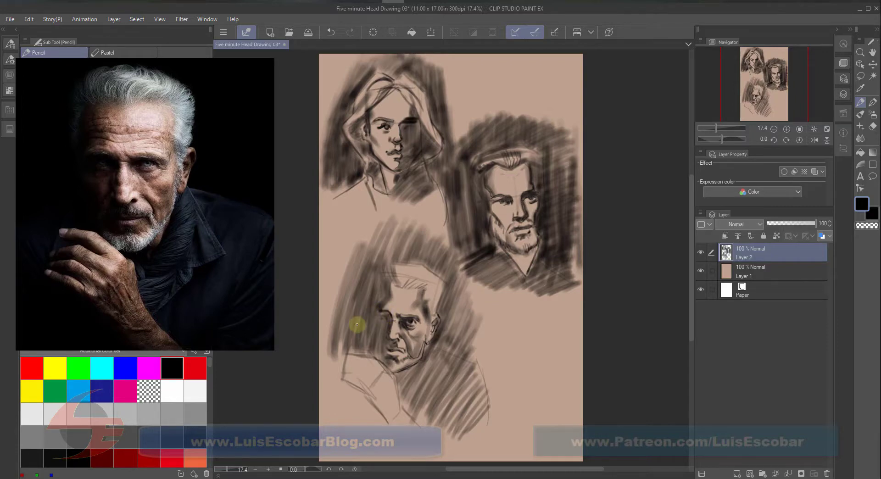
pyautogui.moveTo(400, 350); pyautogui.dragTo(410, 331)
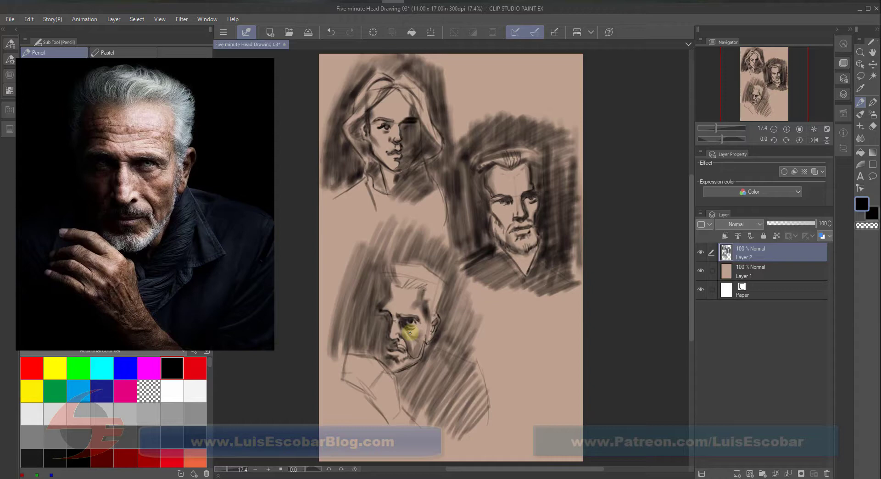
pyautogui.moveTo(410, 332); pyautogui.dragTo(411, 329)
pyautogui.moveTo(404, 251)
pyautogui.mouseDown()
pyautogui.moveTo(404, 261)
pyautogui.moveTo(436, 280)
pyautogui.moveTo(439, 305)
pyautogui.mouseUp()
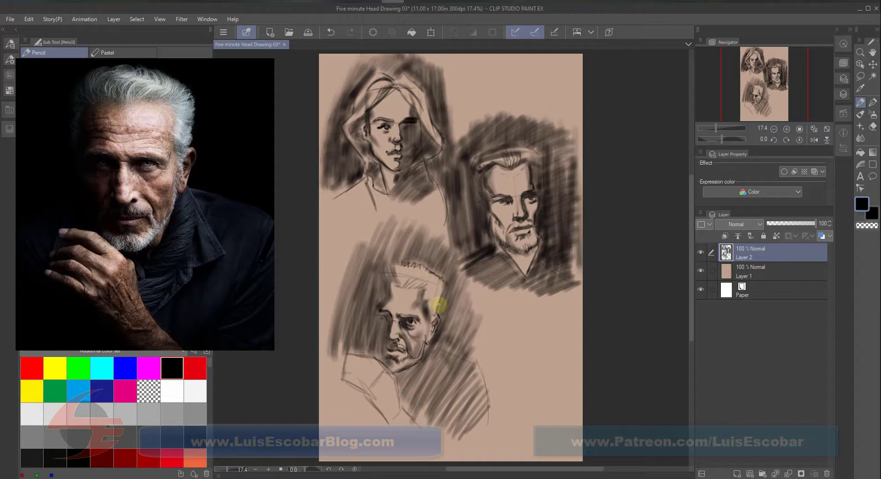